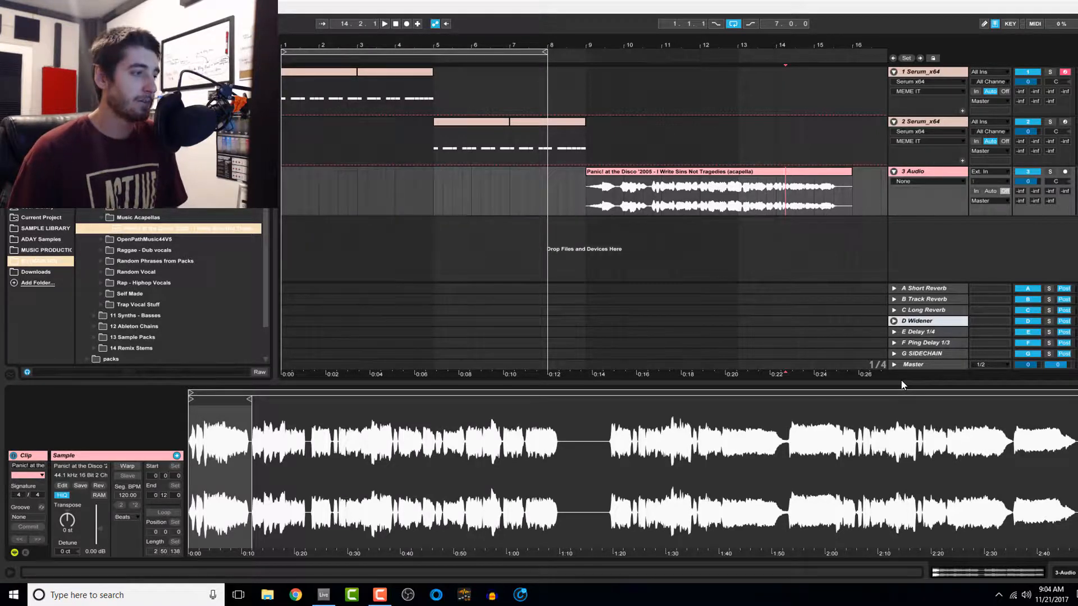
Shorten the arrangement loop so it covers only the first Serum track's clips, from bar 1 to bar 5
click(544, 53)
drag(543, 53, 434, 54)
click(453, 79)
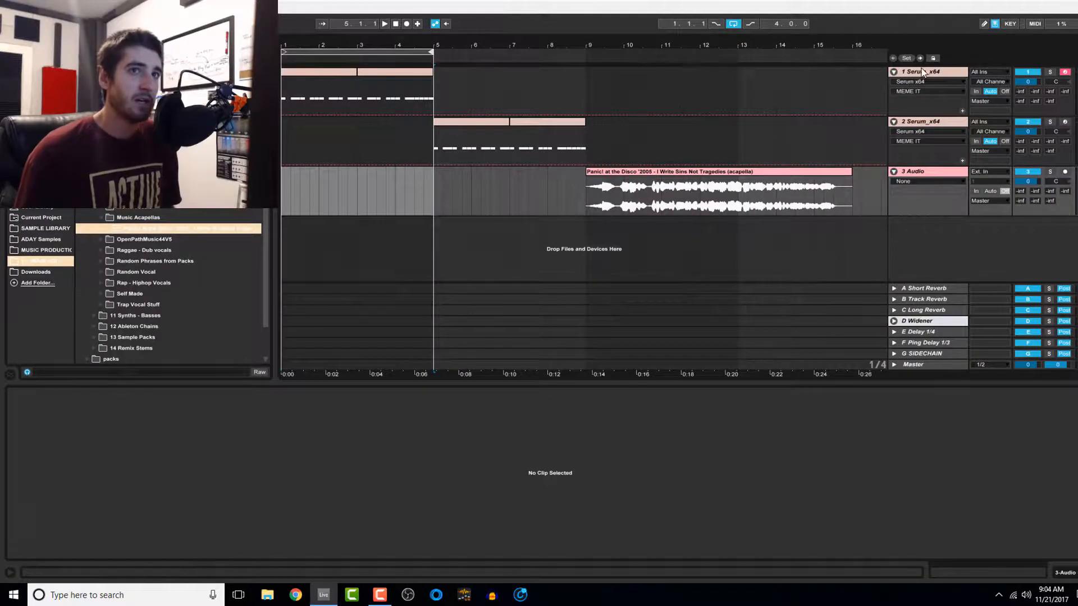
Add a Reverb audio effect after the Spectrum on the first Serum track
click(883, 101)
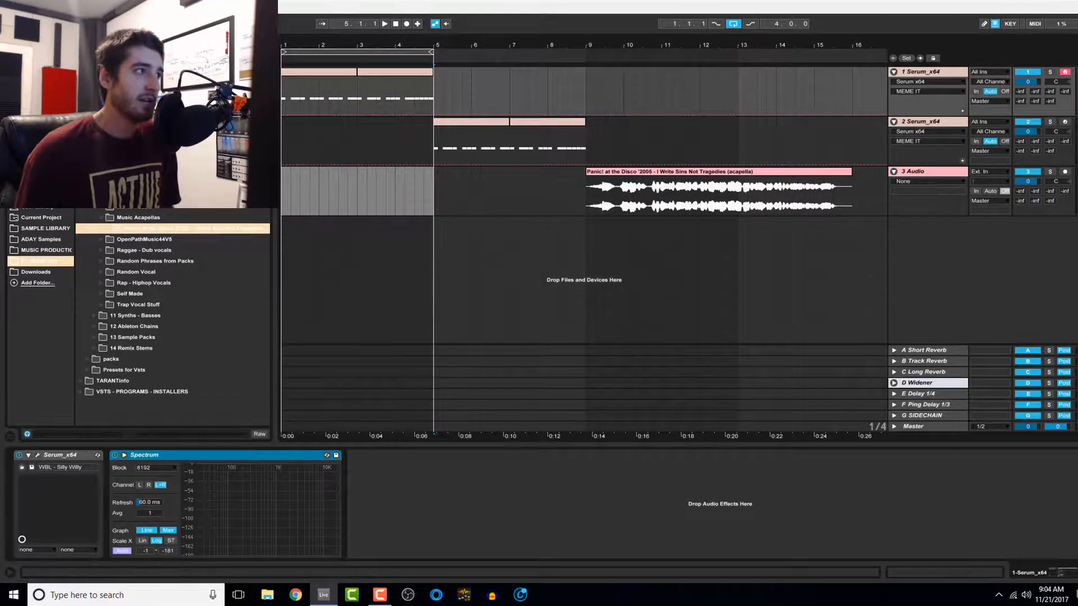
key(ctrl+f)
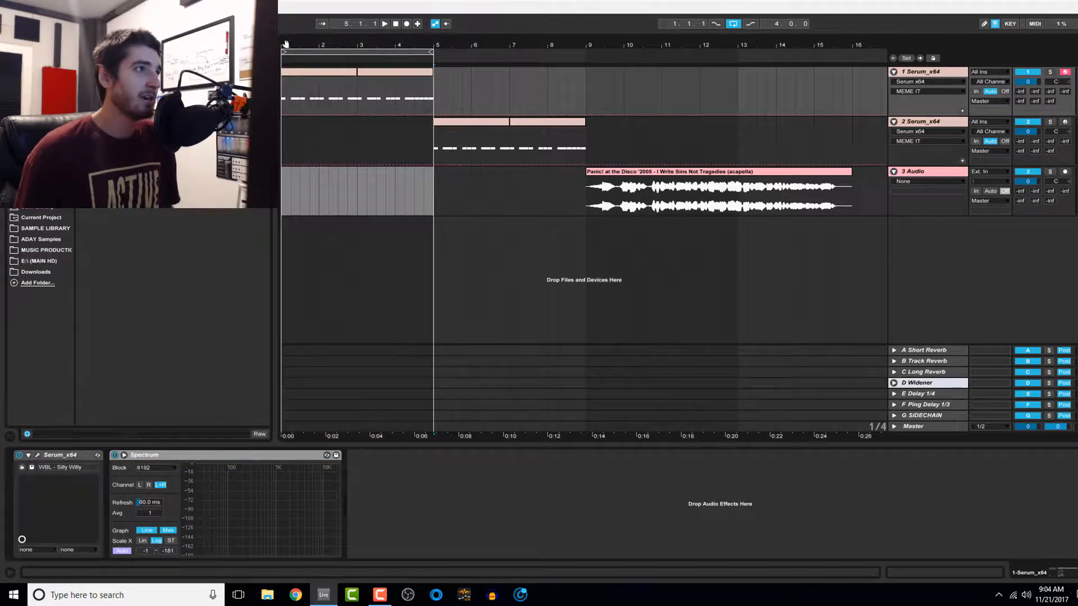
click(34, 147)
click(37, 103)
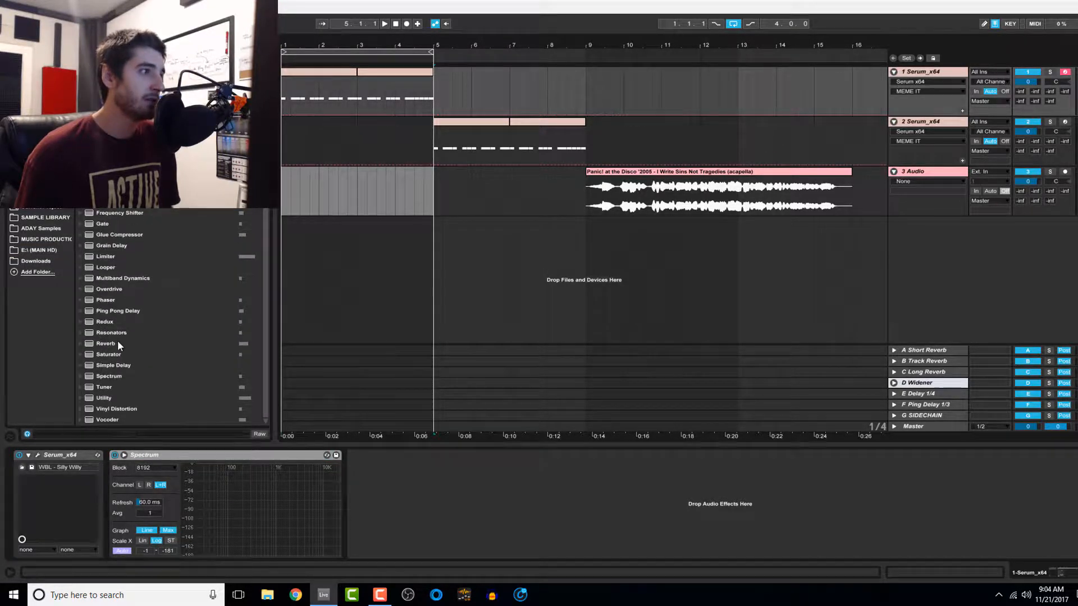
drag(107, 343, 472, 476)
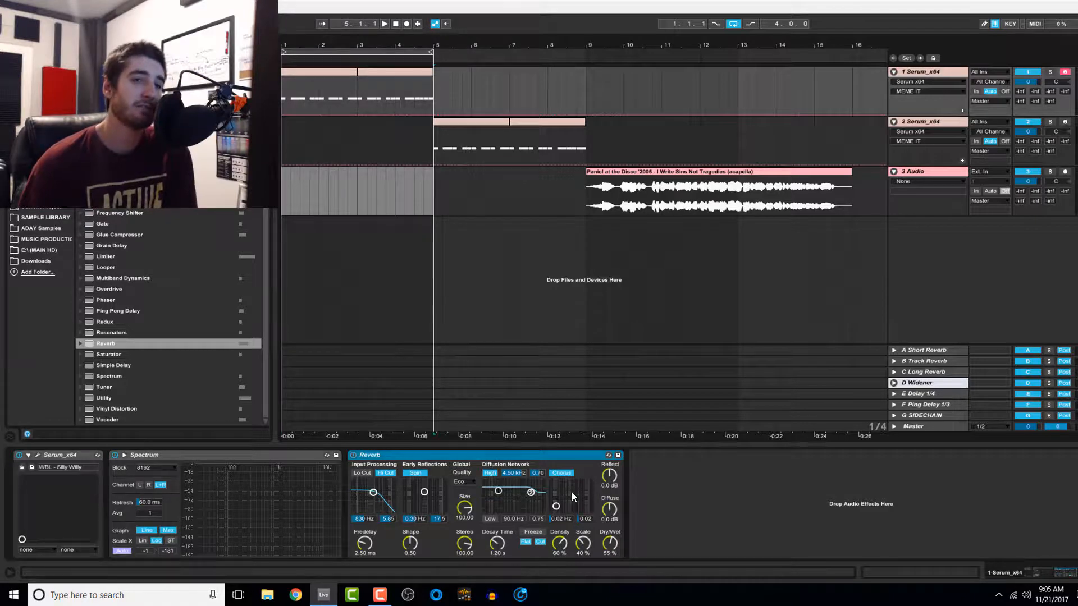
Set the reverb's Dry/Wet to 14% and compare the loop with the reverb bypassed and enabled
drag(609, 543, 610, 565)
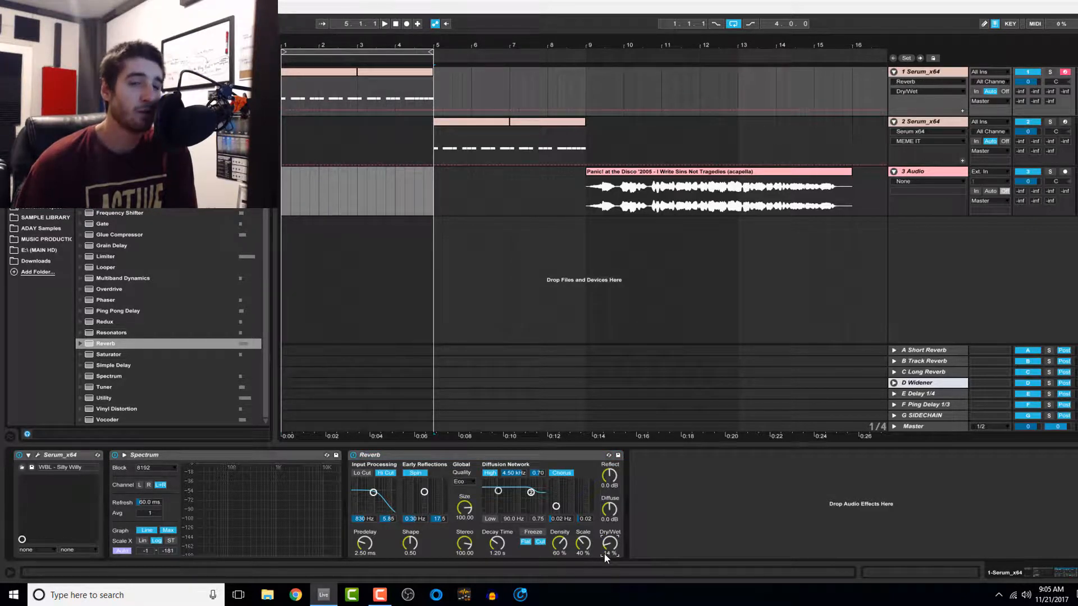
click(354, 91)
click(353, 455)
key(space)
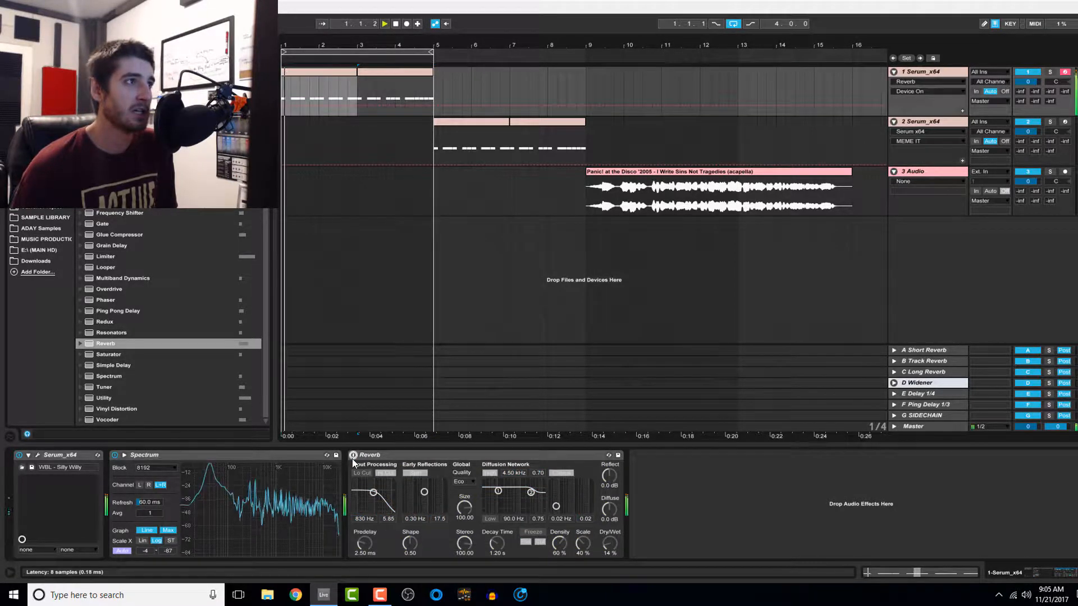
click(353, 456)
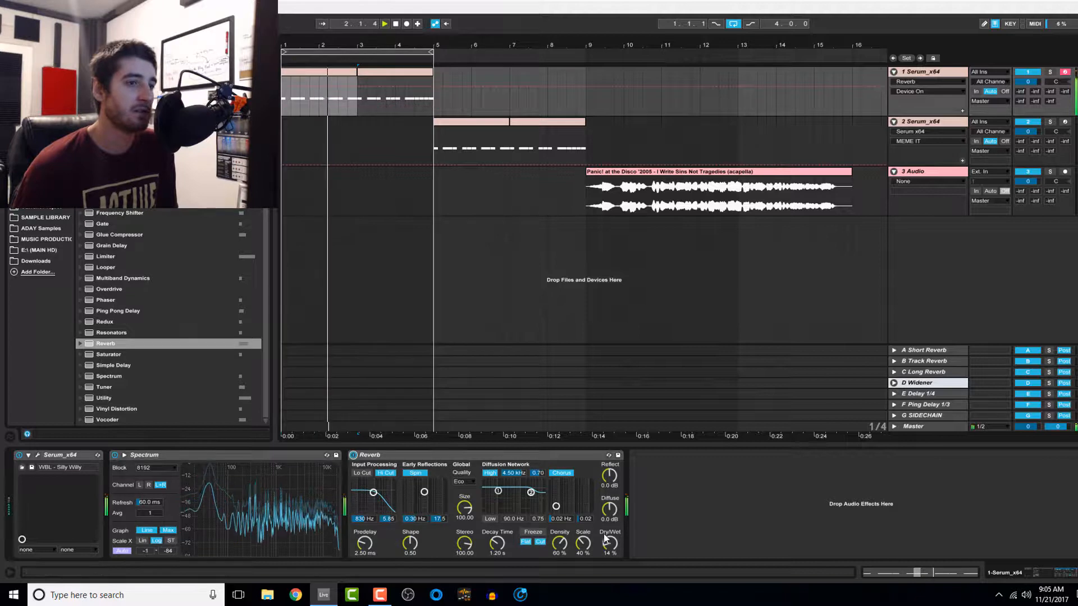
Audition shorter and longer reverb decay times on the first Serum track, settling on 778 ms
drag(498, 543, 498, 550)
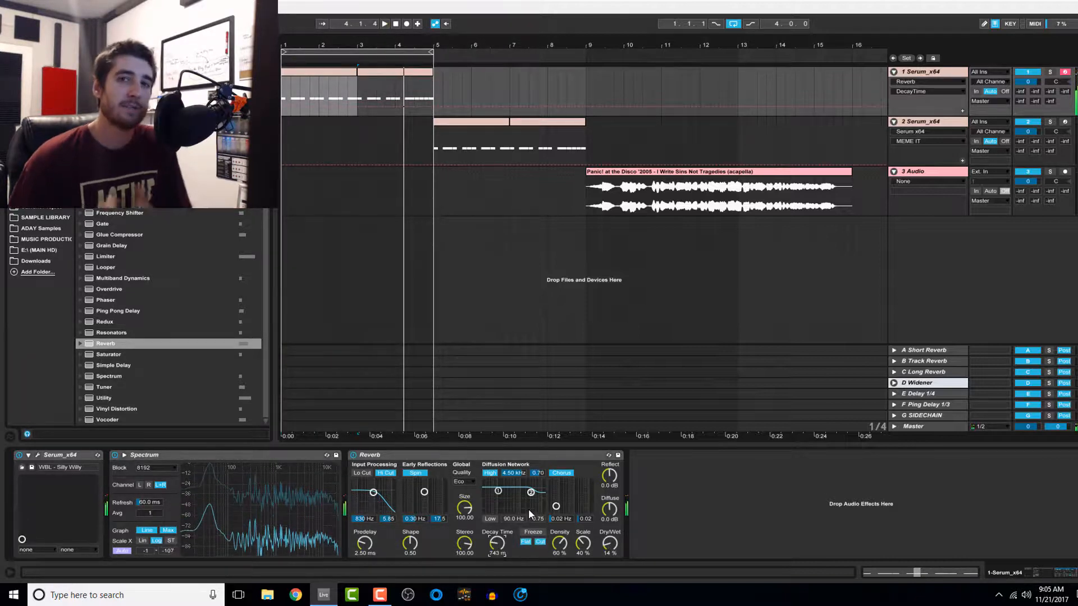
drag(497, 543, 496, 529)
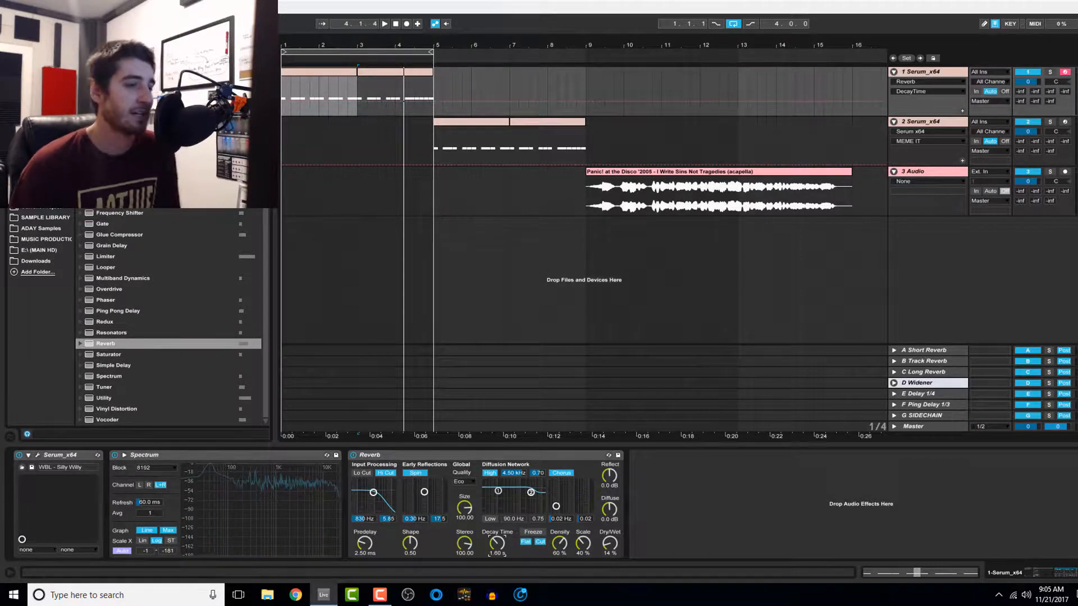
key(space)
mouse_move(498, 543)
mouse_down()
mouse_move(497, 508)
mouse_move(497, 564)
mouse_up()
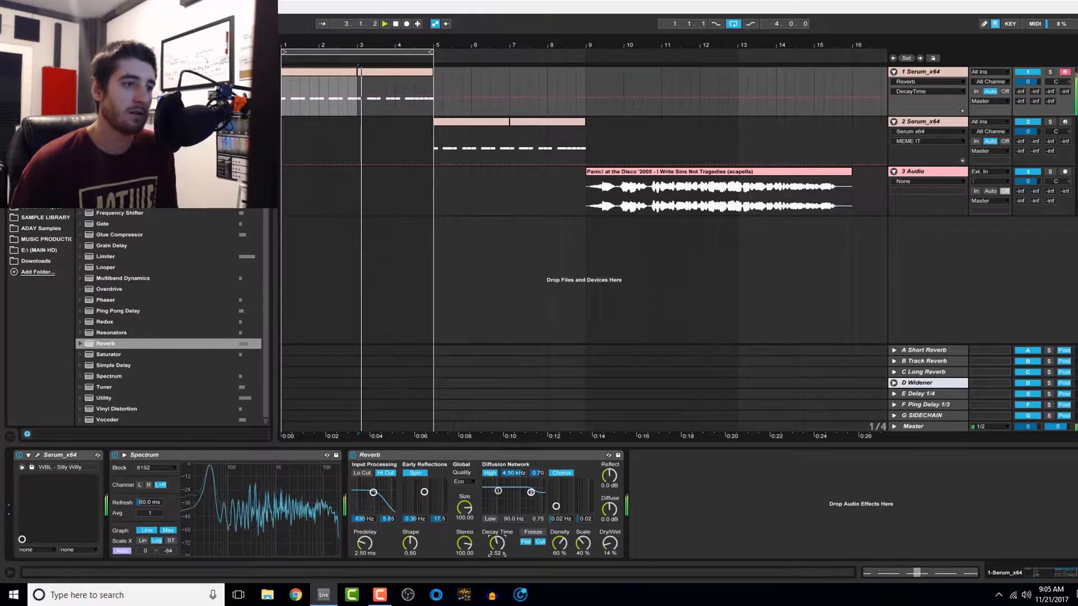
drag(497, 523, 497, 529)
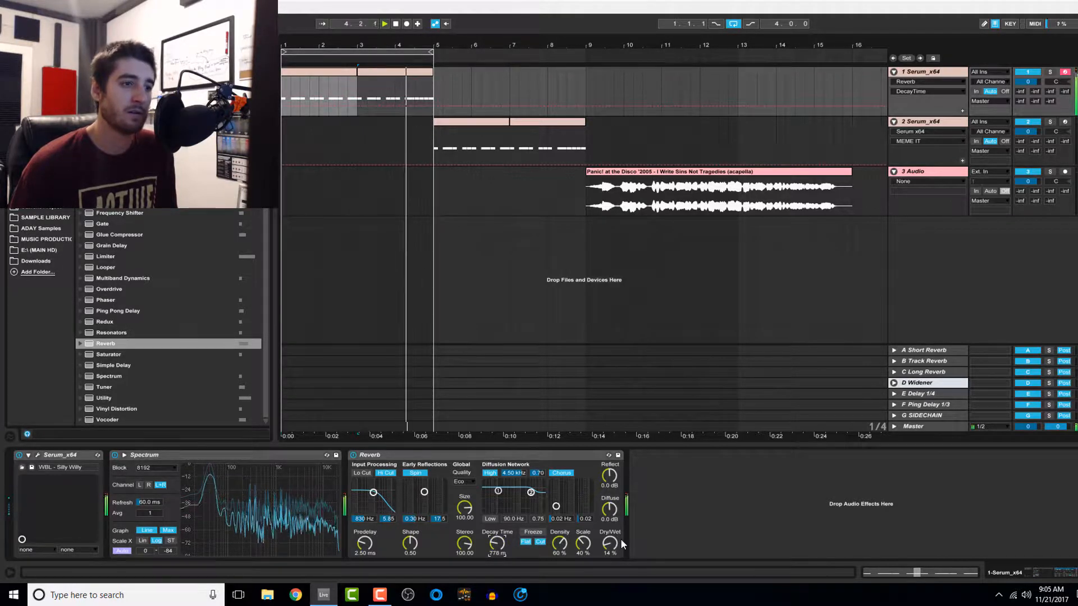
Raise the first Serum track's reverb Dry/Wet to 24% while listening to the loop
click(613, 545)
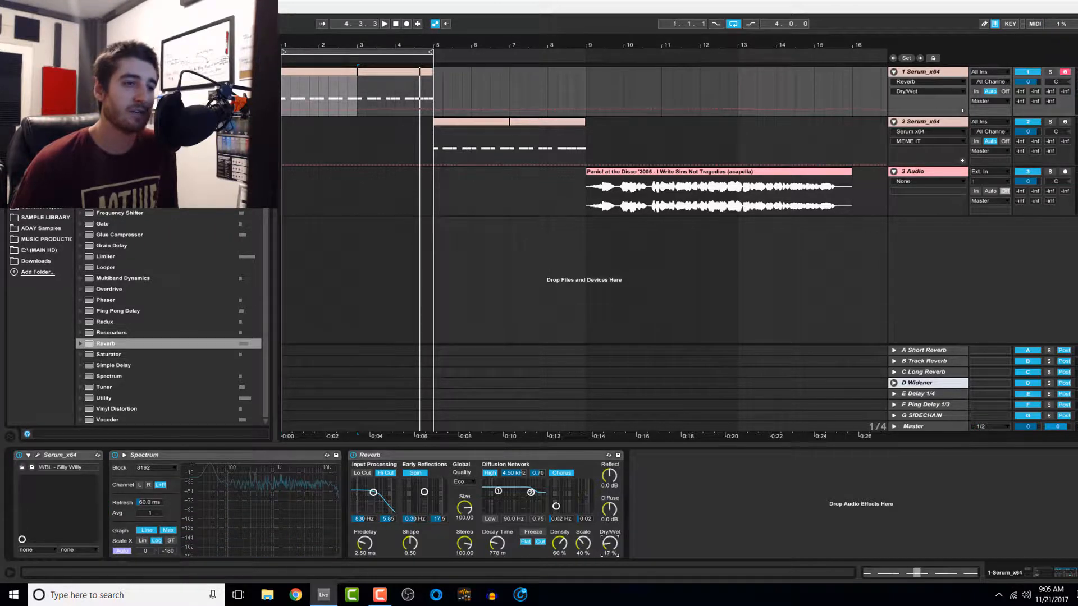
key(space)
drag(607, 547, 609, 573)
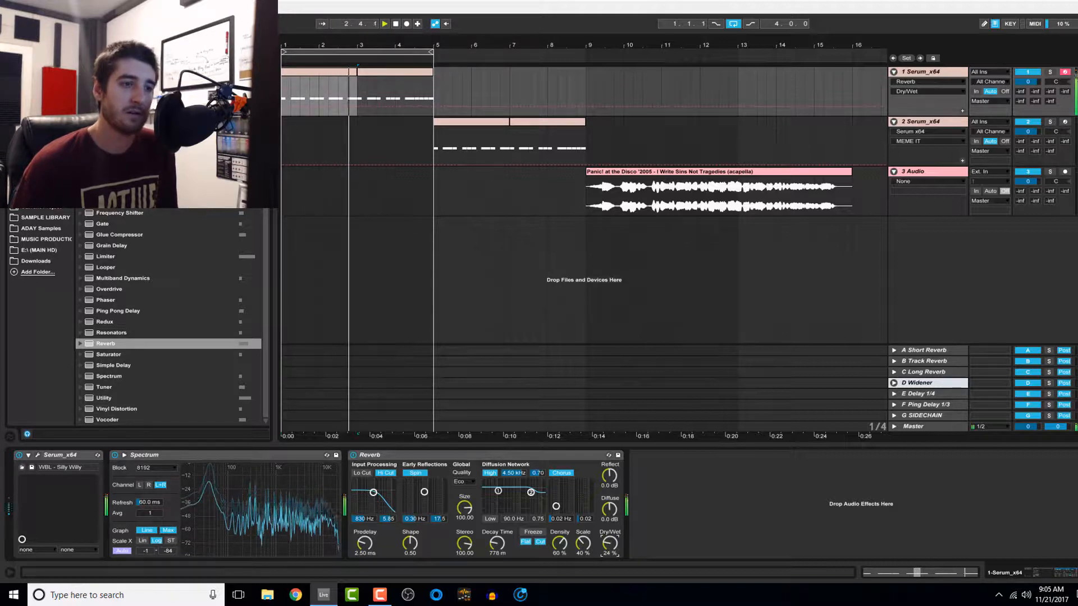
key(space)
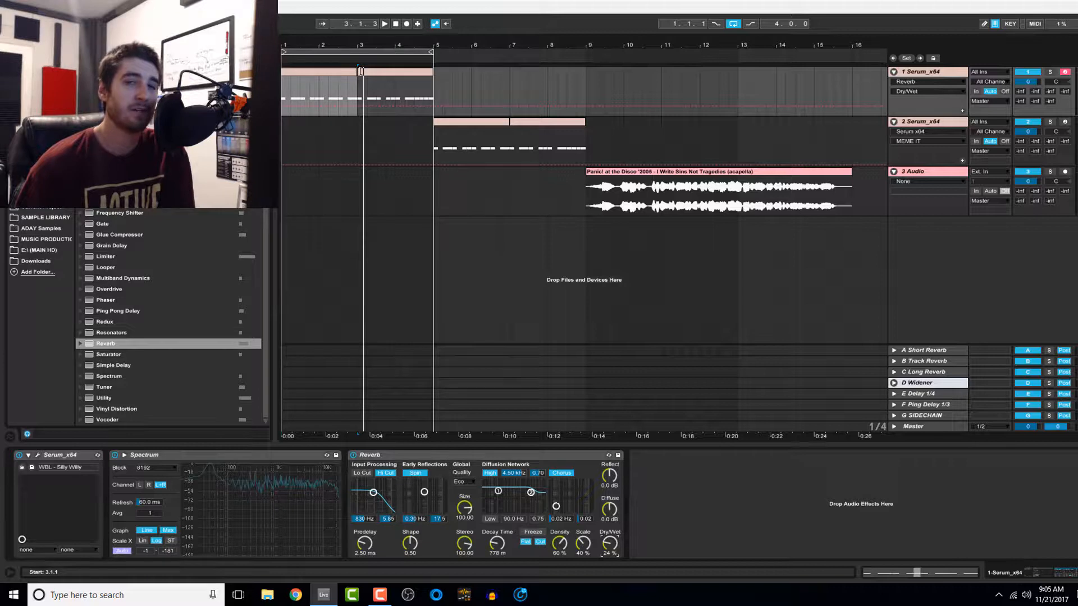
Move the four-bar loop to bars 5 through 9, over the second Serum track's clips
click(406, 50)
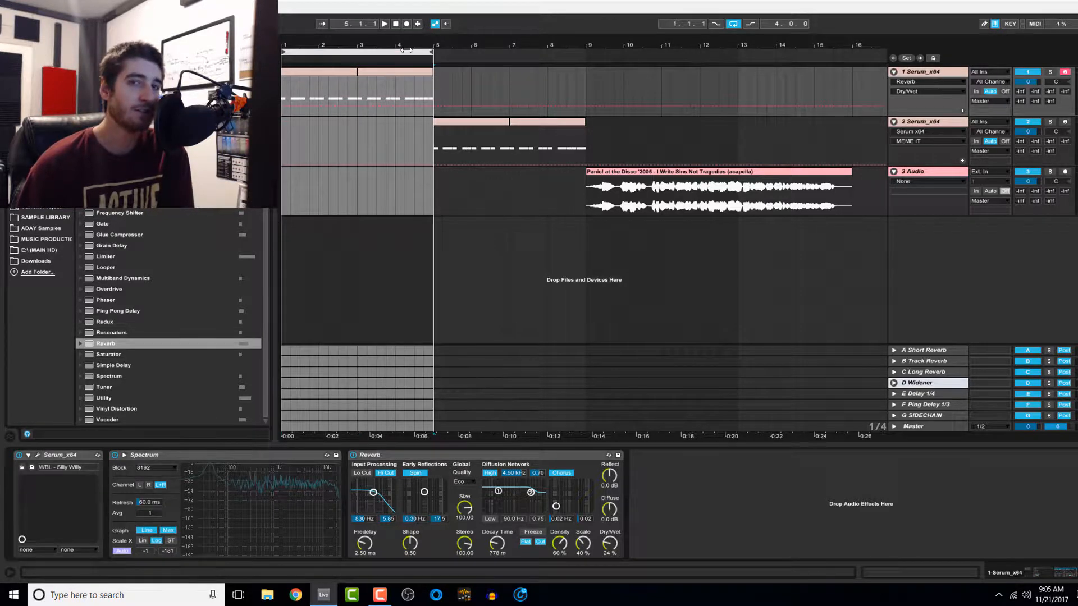
click(402, 454)
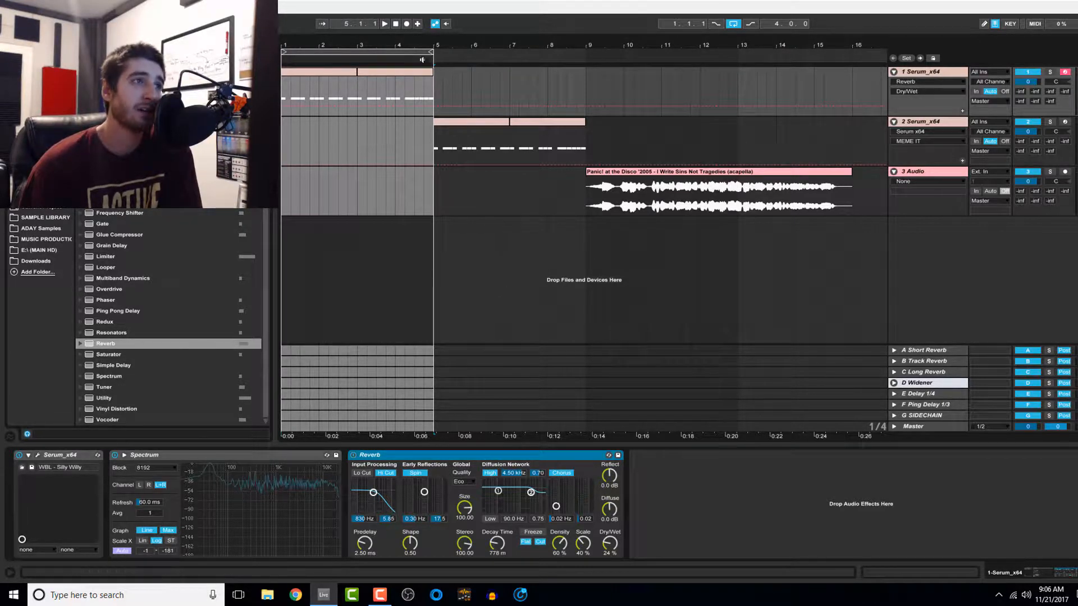
drag(419, 52, 563, 83)
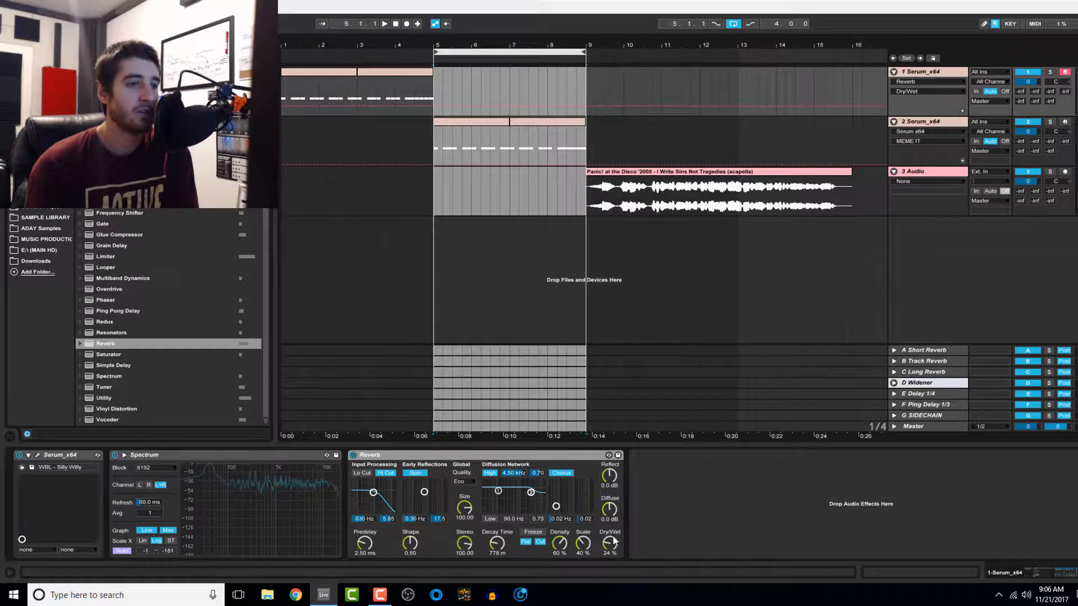
Set the reverb's Dry/Wet to 51% and lower the second Serum track's volume to -3.4 dB
drag(610, 543, 611, 542)
key(space)
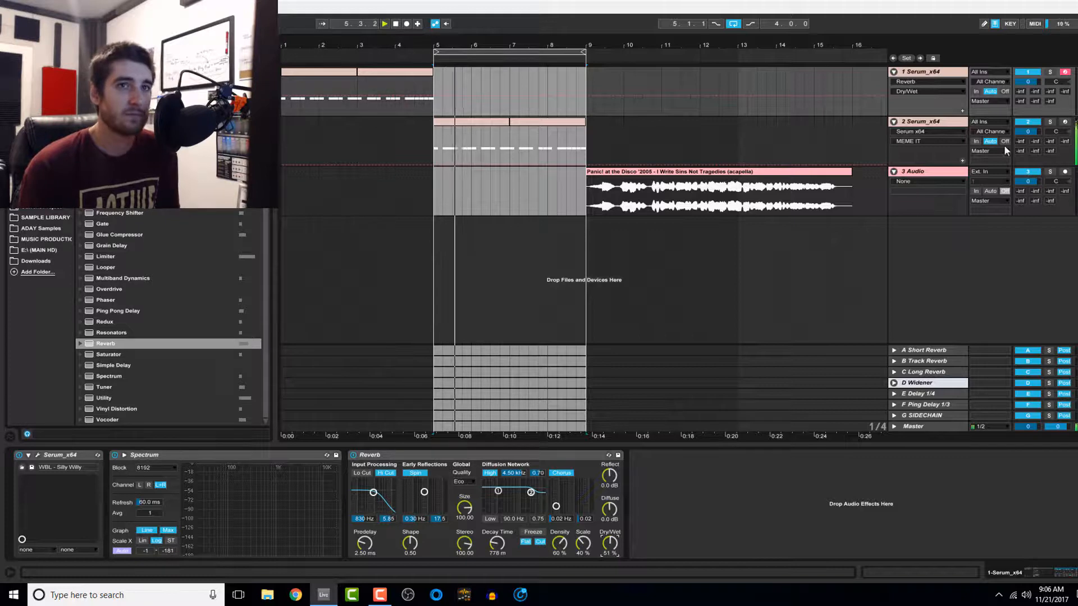
click(1043, 127)
drag(1028, 131, 1028, 139)
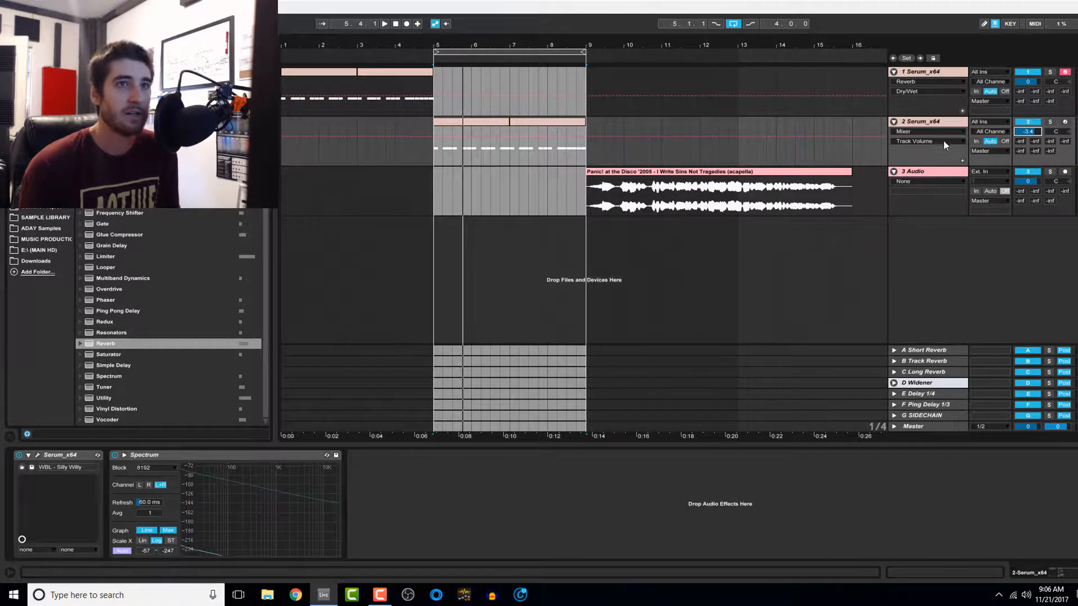
Move the Reverb from the first Serum track to the second Serum track and listen to it
click(930, 122)
click(937, 72)
drag(490, 456, 909, 132)
key(Down)
key(space)
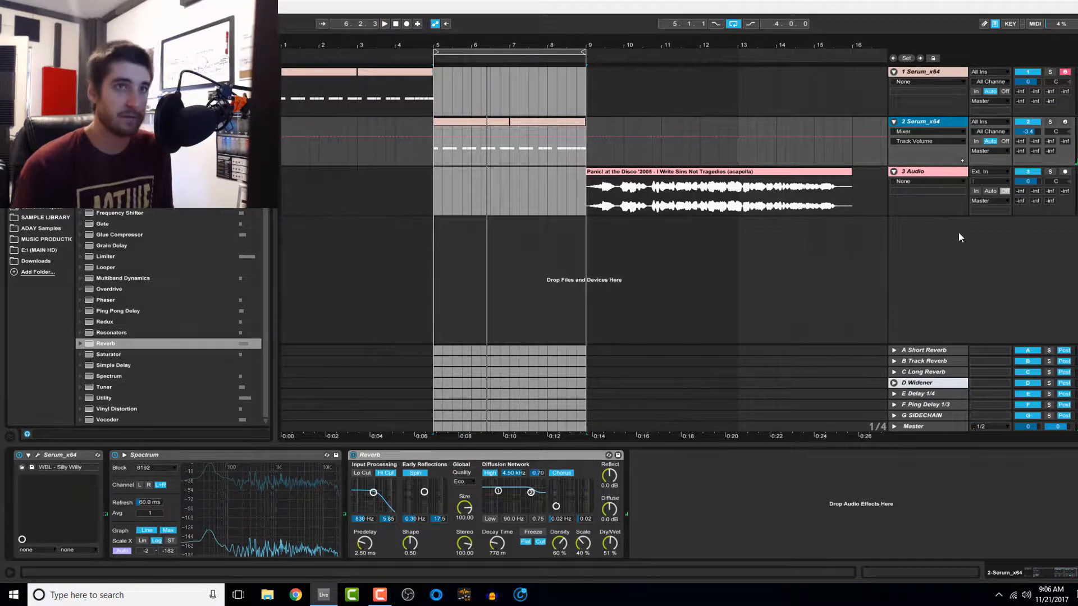
Paste a copy of the Reverb after the Spectrum on the first Serum track
click(916, 72)
click(688, 525)
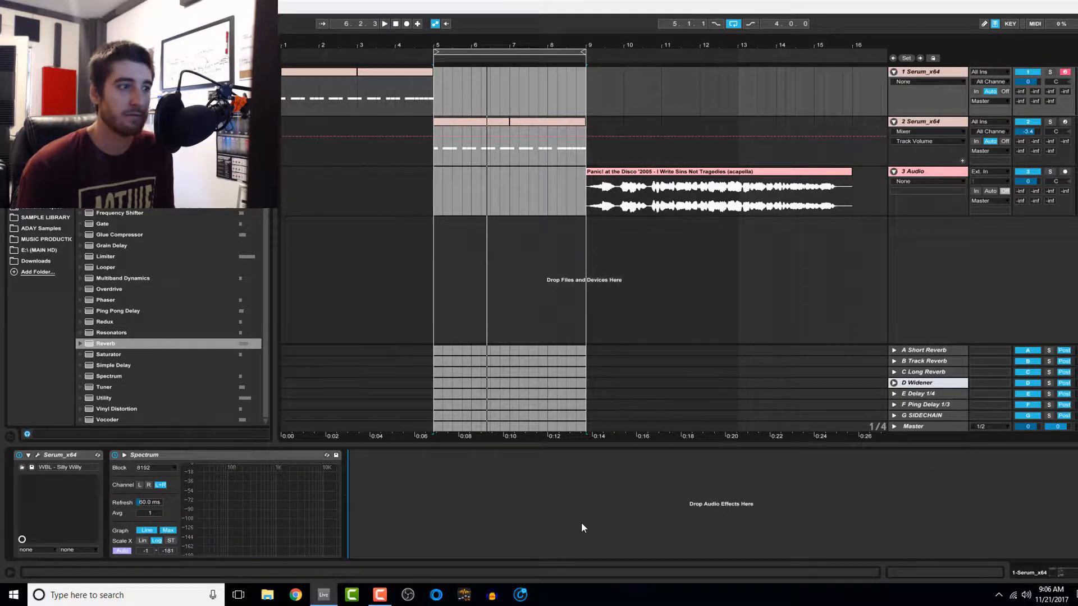
key(ctrl+v)
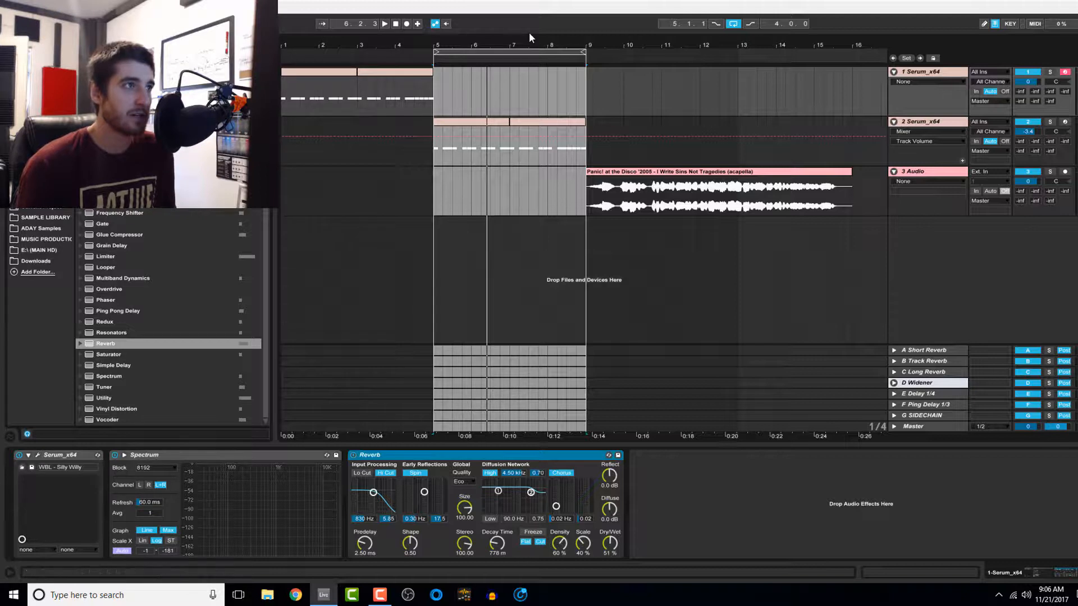
Extend the loop to bars 1 through 9 and audition the first Serum track with its reverb Dry/Wet at 18%
drag(436, 55, 283, 54)
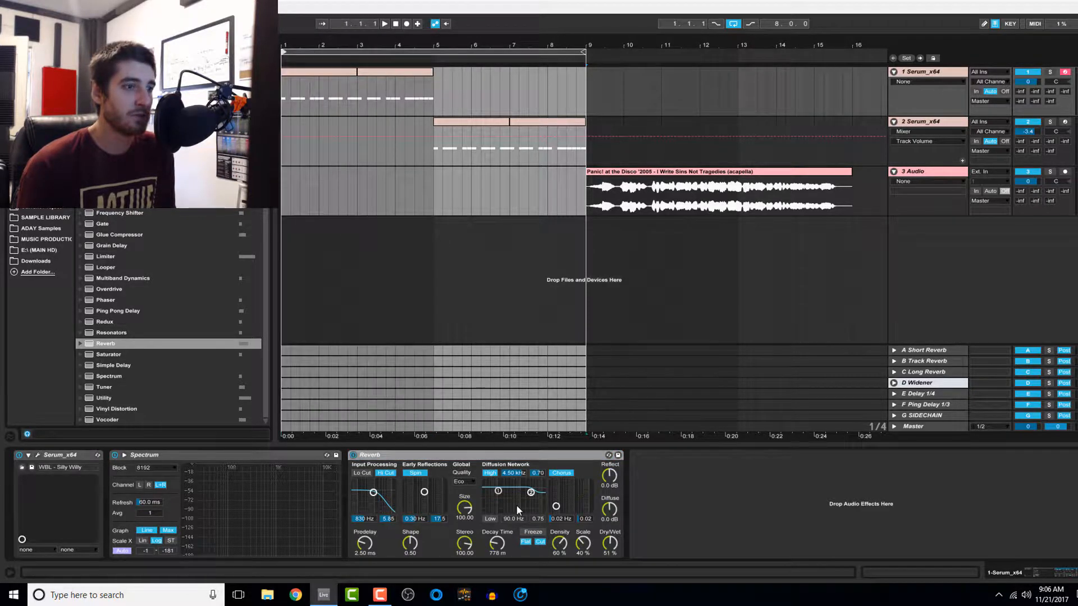
click(606, 546)
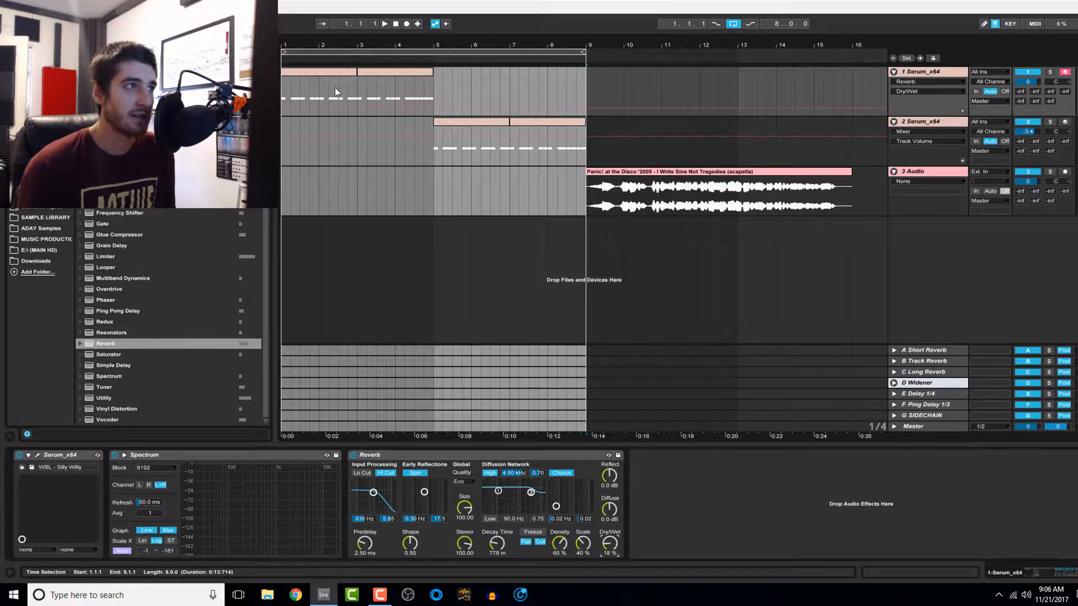
click(328, 69)
key(space)
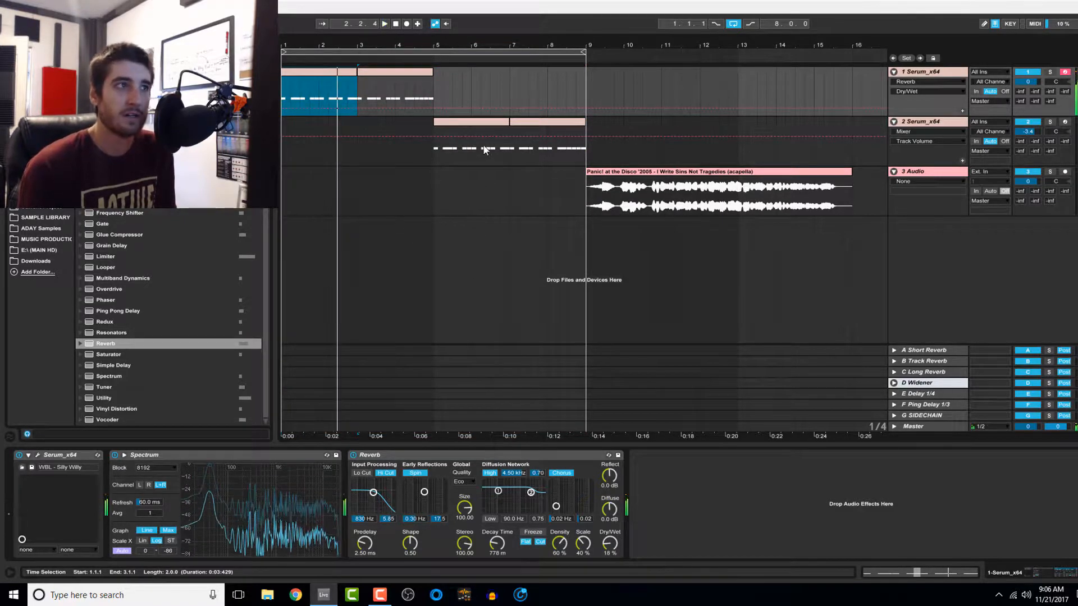
Play the second Serum track's first clip and adjust its reverb Dry/Wet, settling on 55%
click(468, 123)
key(space)
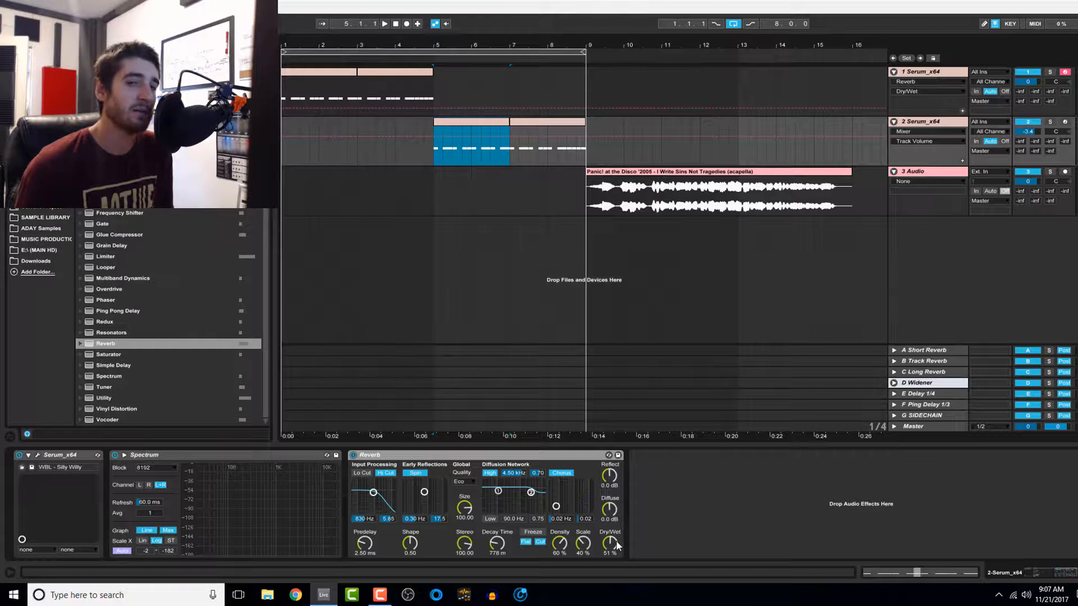
key(space)
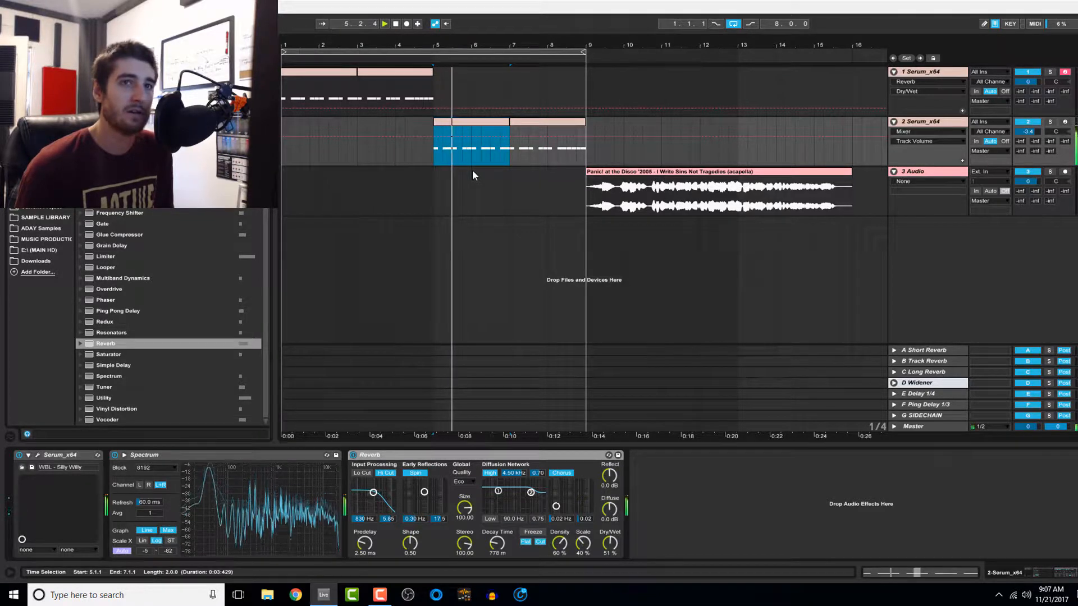
drag(609, 544, 610, 525)
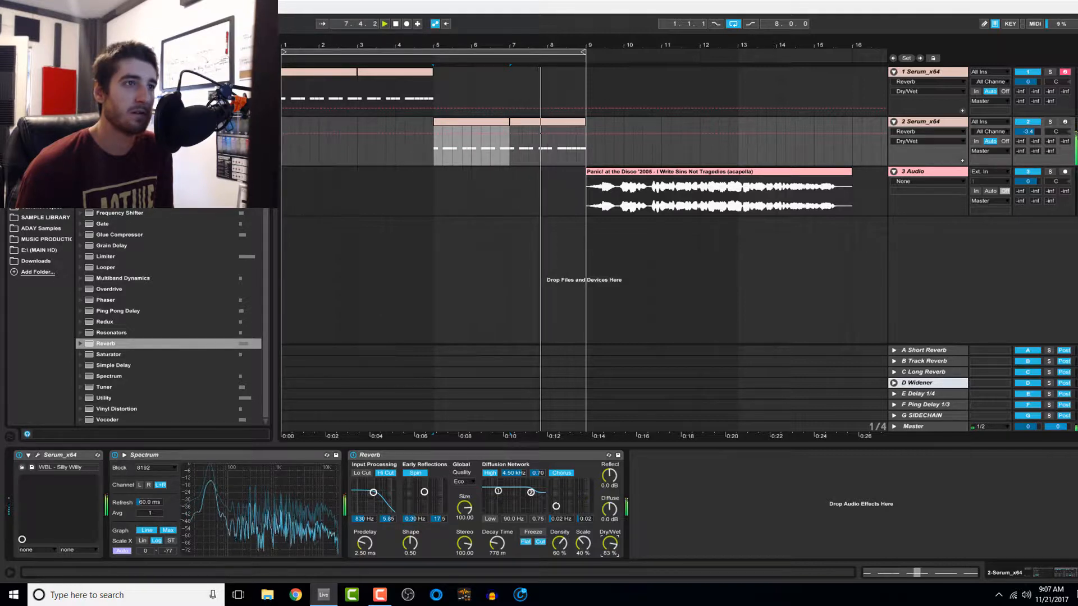
key(space)
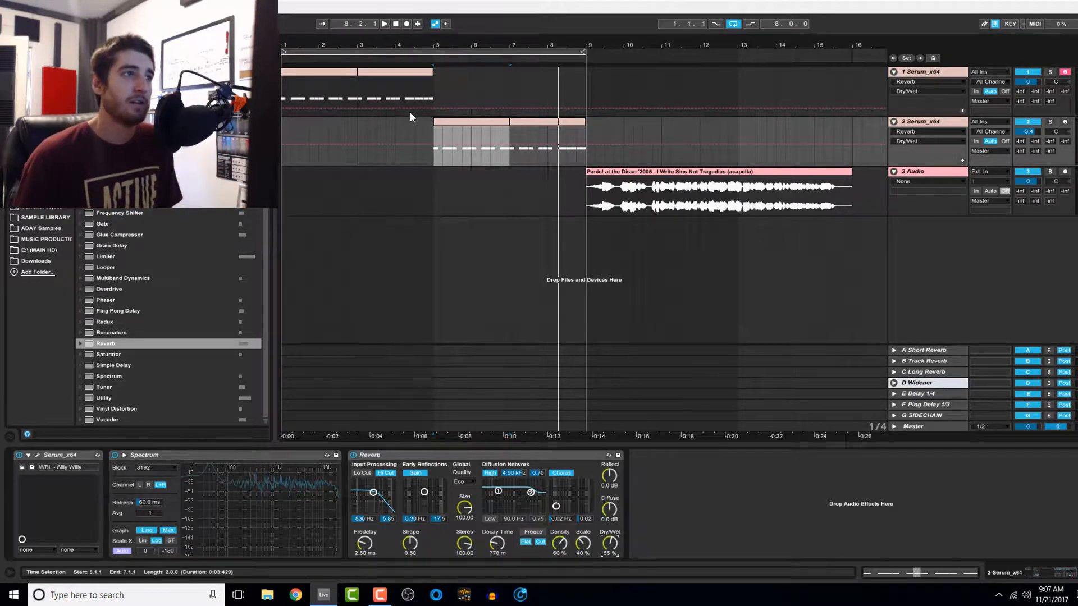
Lower the second Serum track's volume to -5.2 dB and compare its clip with the first Serum track's clip
click(315, 77)
key(space)
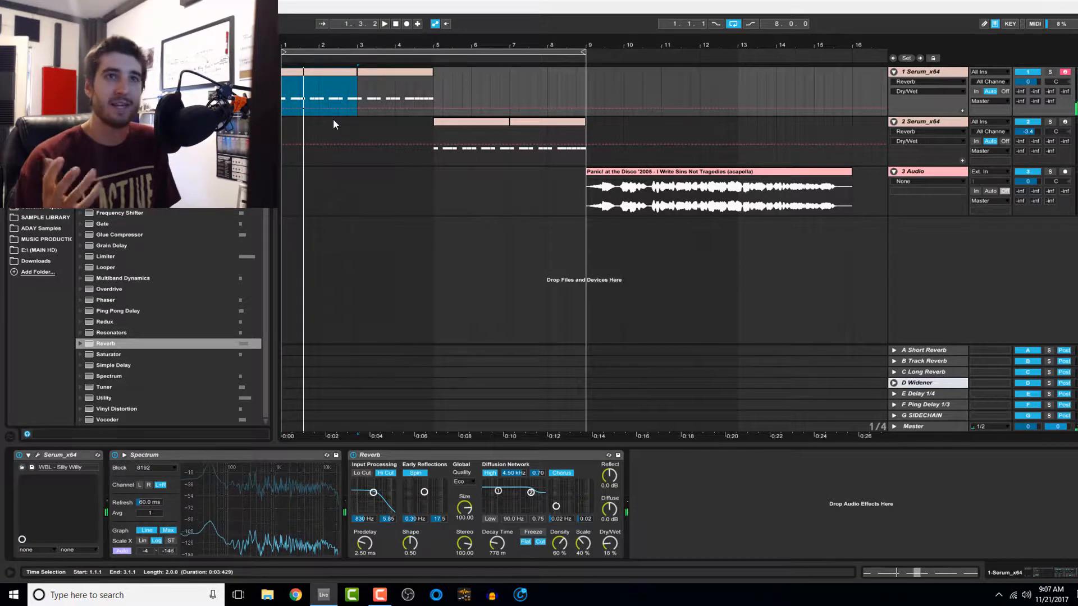
drag(1024, 133, 1024, 142)
click(469, 122)
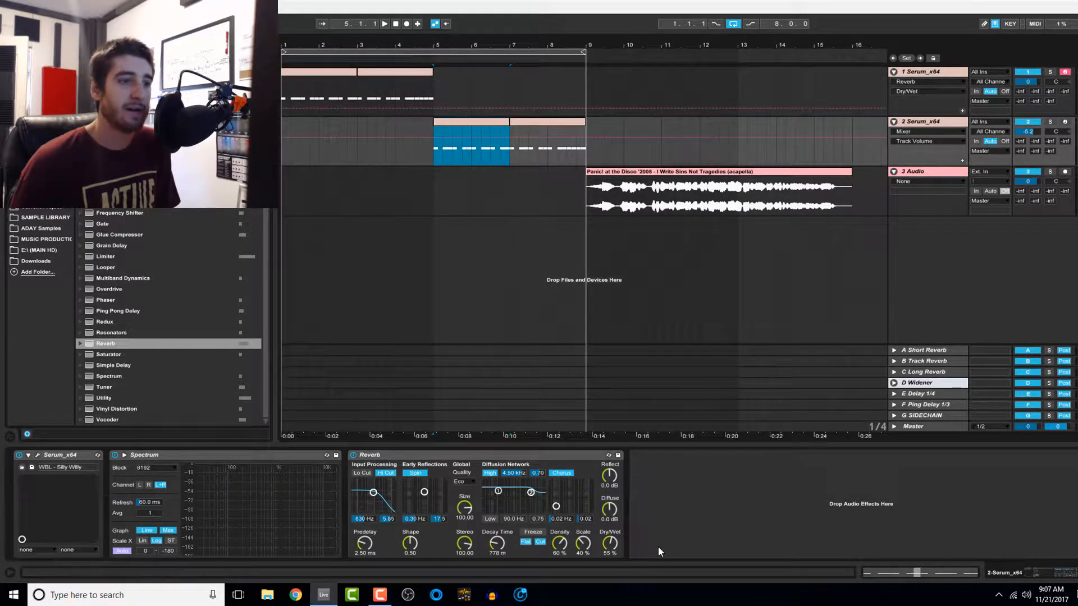
key(space)
Raise the reverb Dry/Wet on the second Serum track and play the first Serum track's opening clip for comparison
click(610, 543)
drag(609, 543, 609, 520)
drag(352, 73, 358, 73)
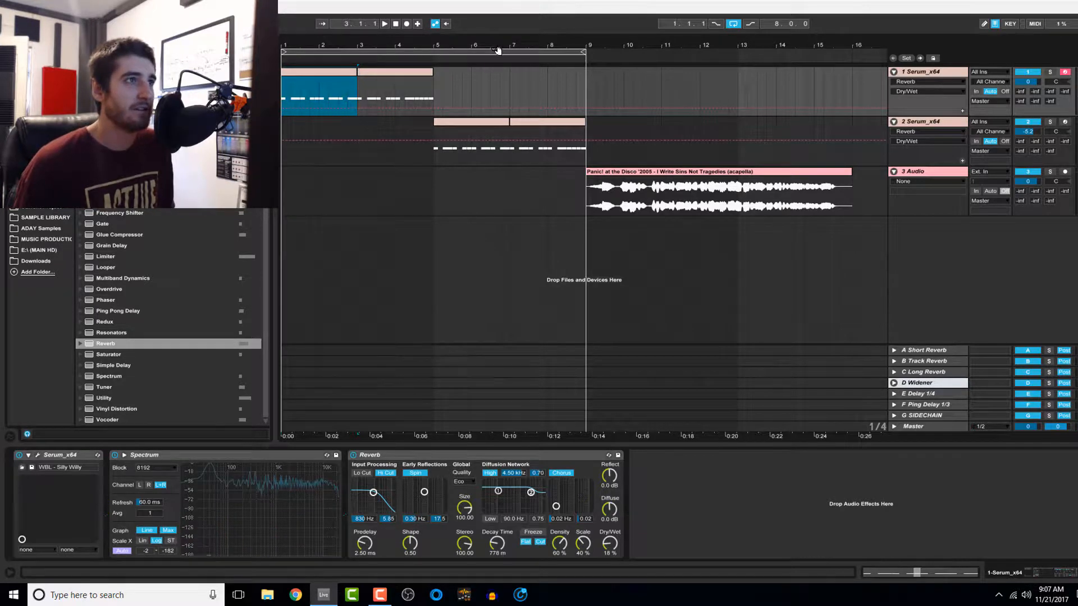
Move the eight-bar loop to start at bar 9 and select the acapella clip on the audio track
drag(494, 52, 798, 82)
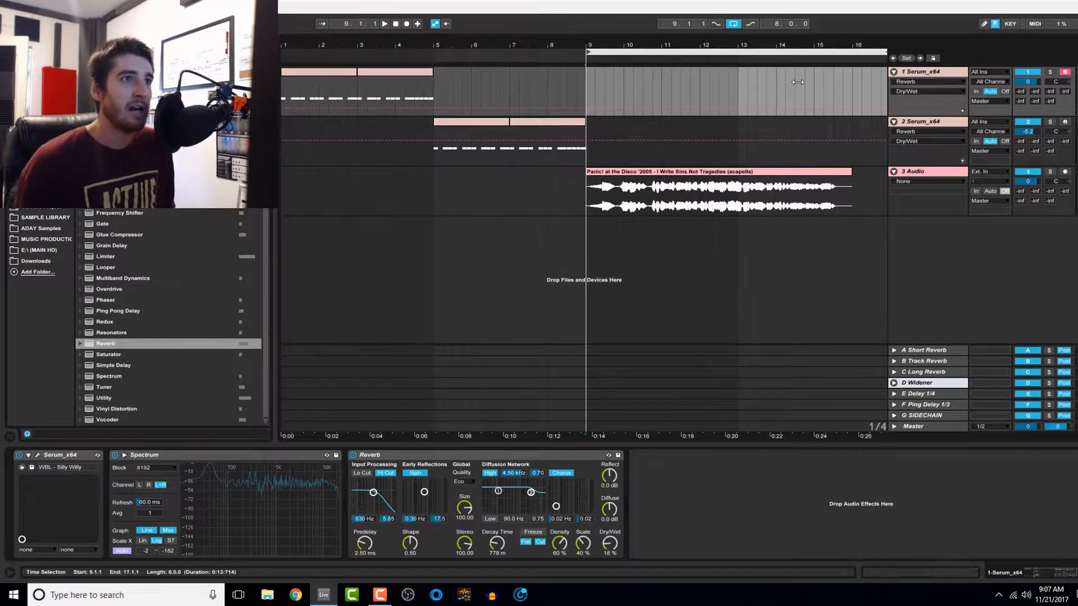
click(625, 185)
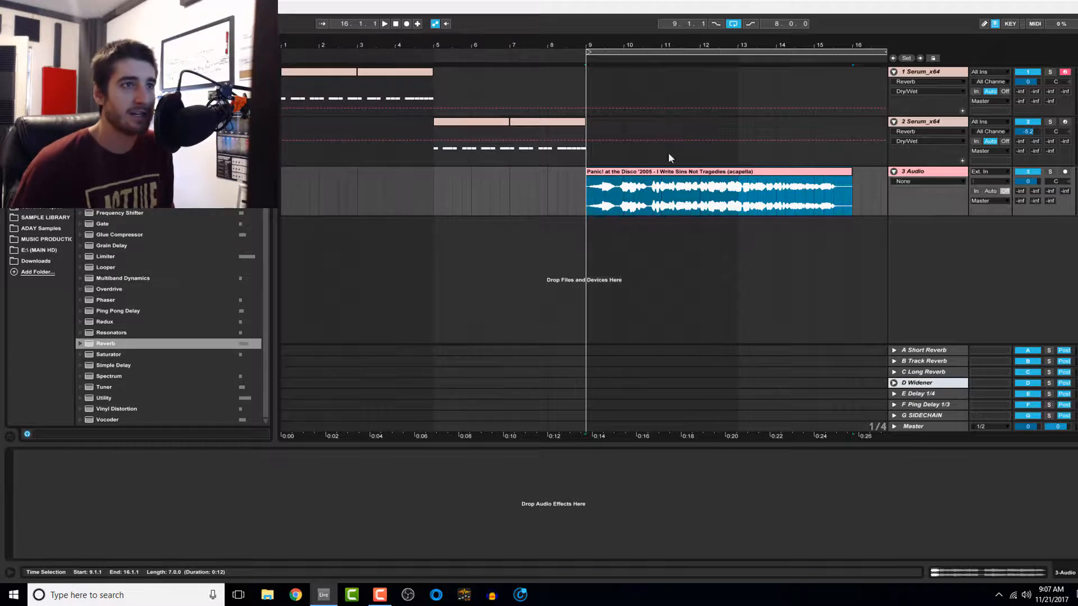
Set the playback position to the start of the acapella clip at bar 9 and play its opening
click(624, 203)
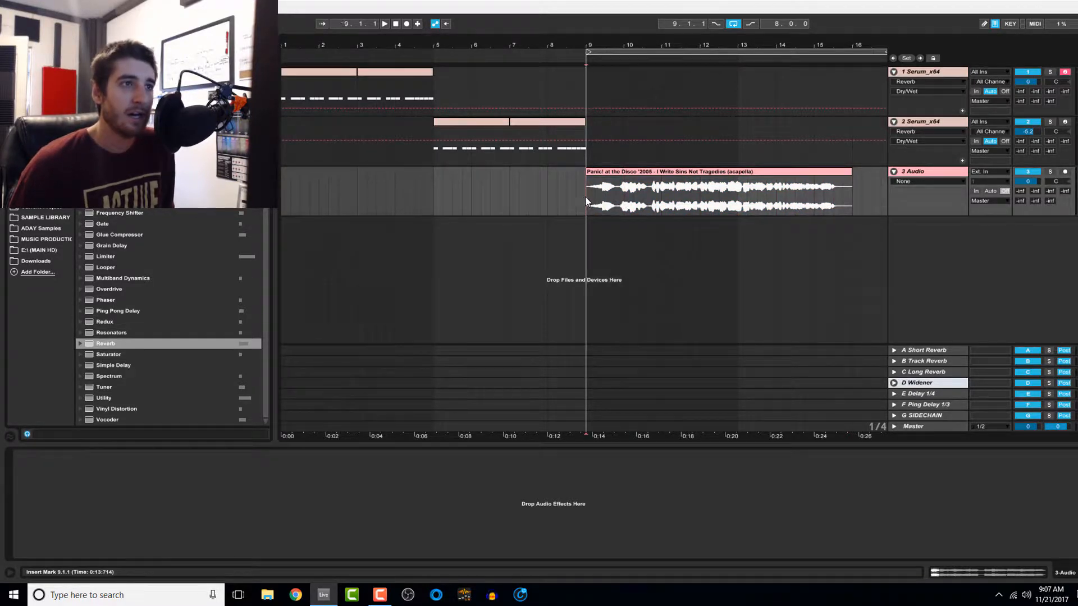
drag(586, 201, 591, 201)
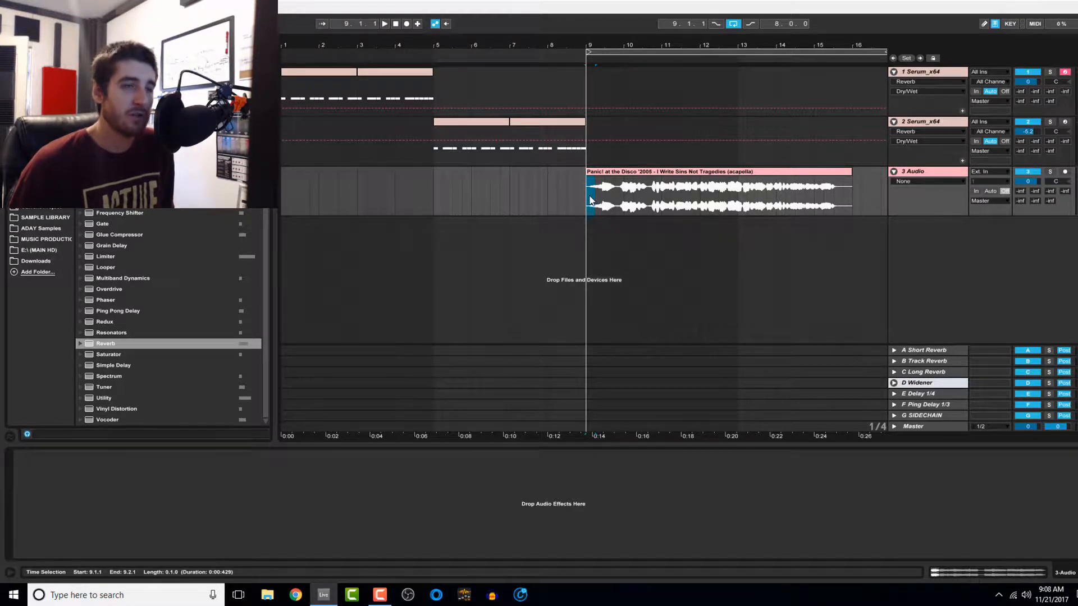
click(583, 201)
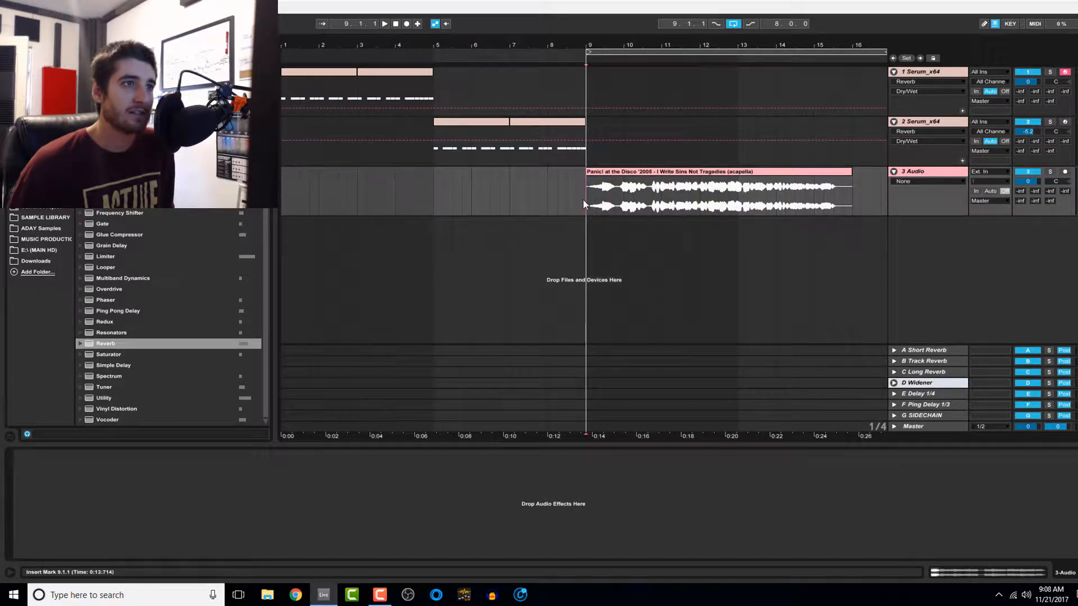
key(space)
key(space)
key(space)
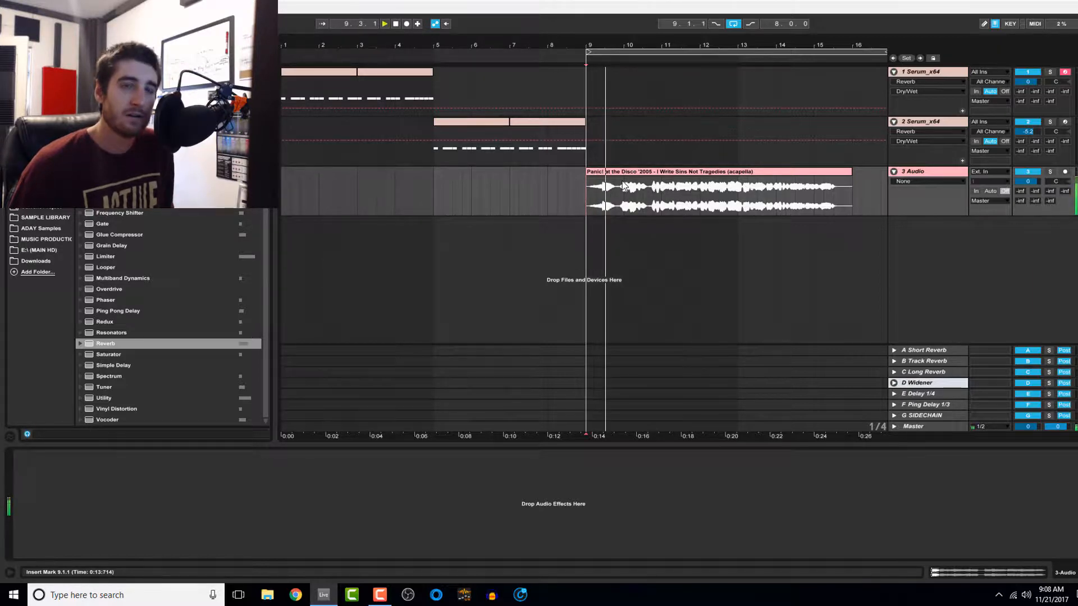
Inspect the acapella clip's sample waveform, hide the detail view and reselect the clip
double_click(636, 172)
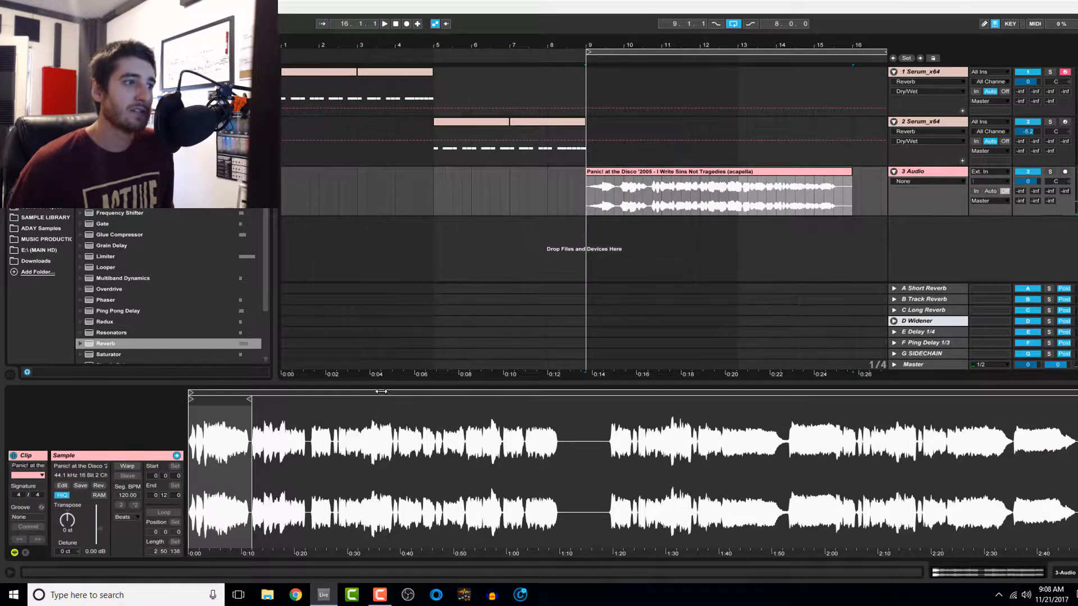
drag(383, 385, 383, 389)
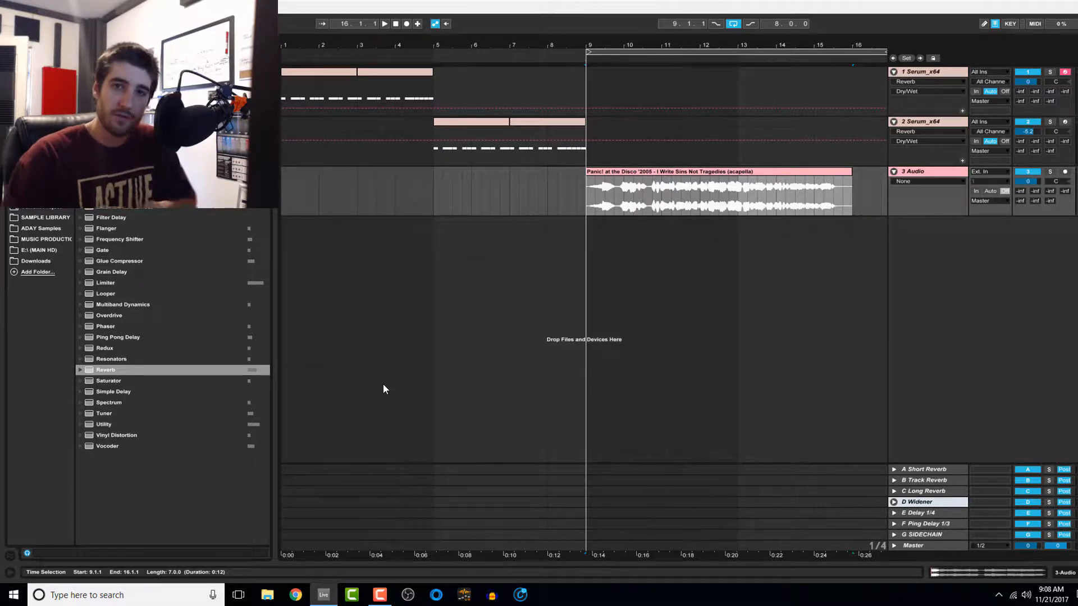
click(599, 192)
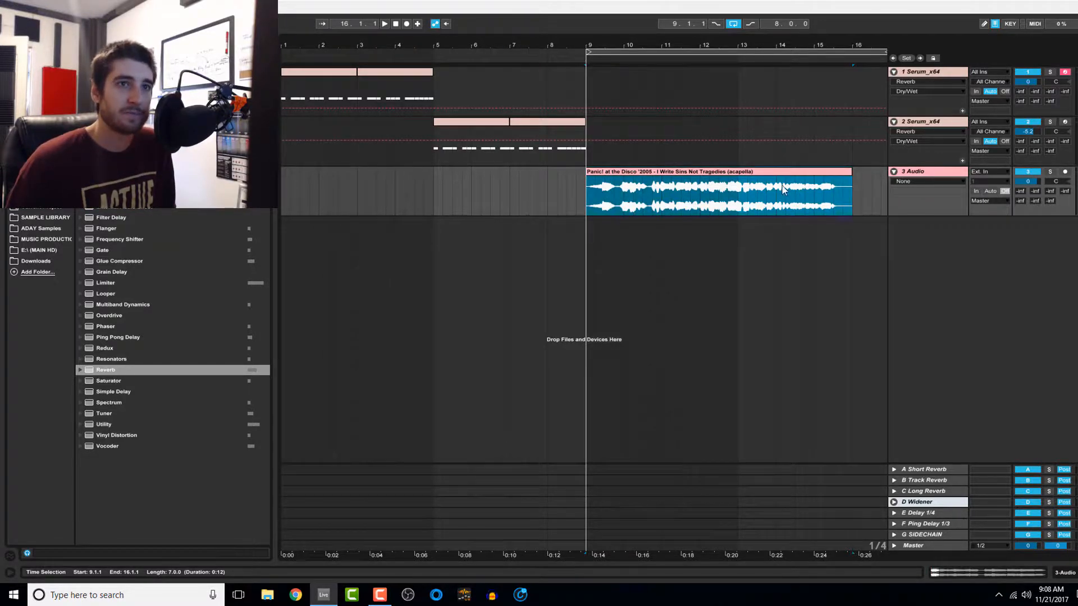
Add a Reverb to the acapella track and set its Dry/Wet to 72%
double_click(957, 177)
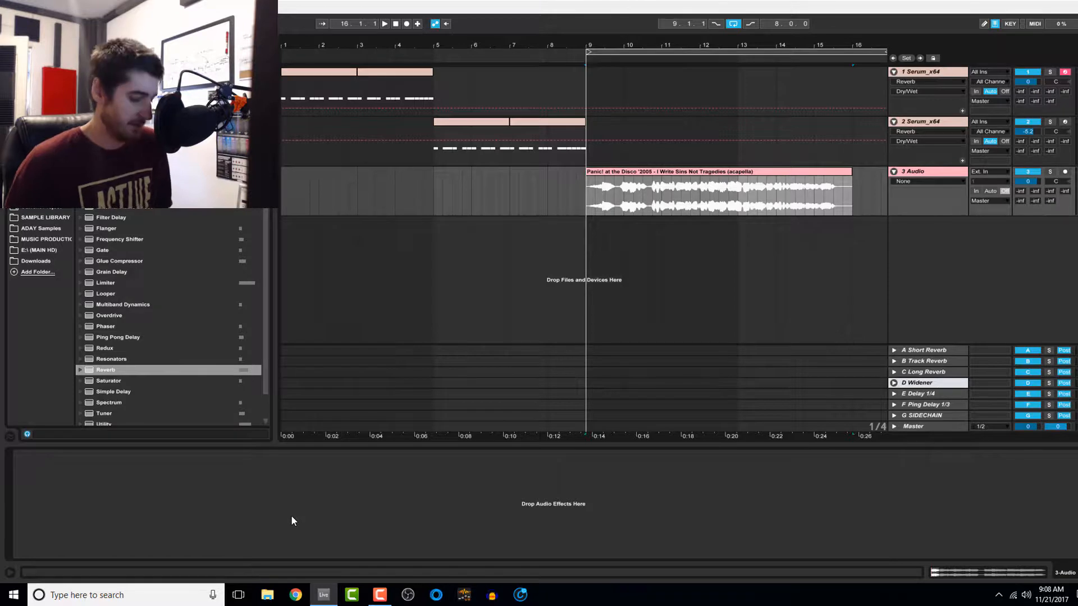
key(v)
key(Return)
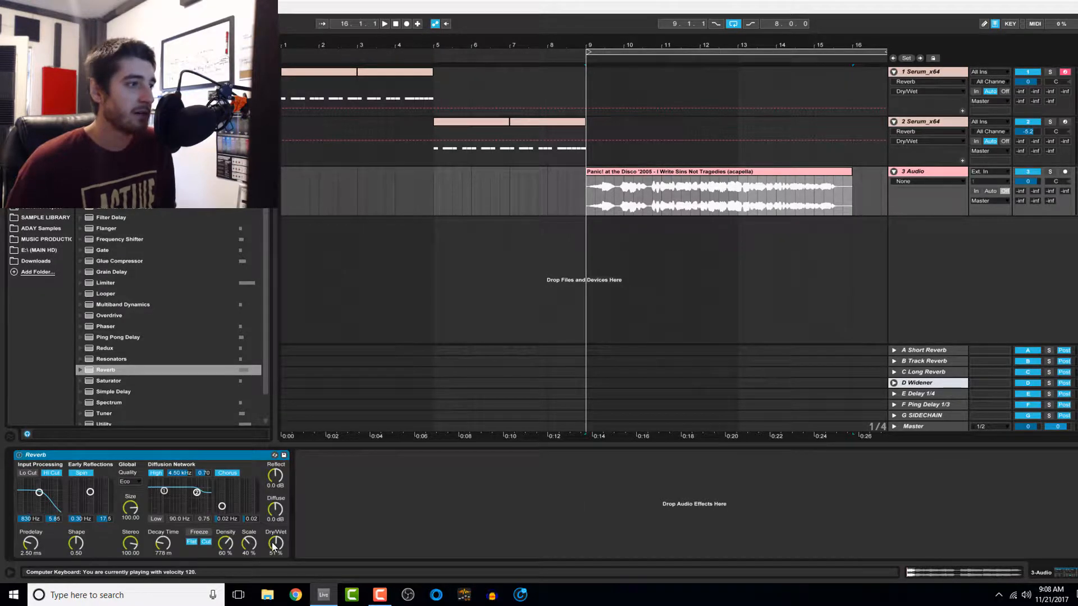
drag(273, 547, 274, 534)
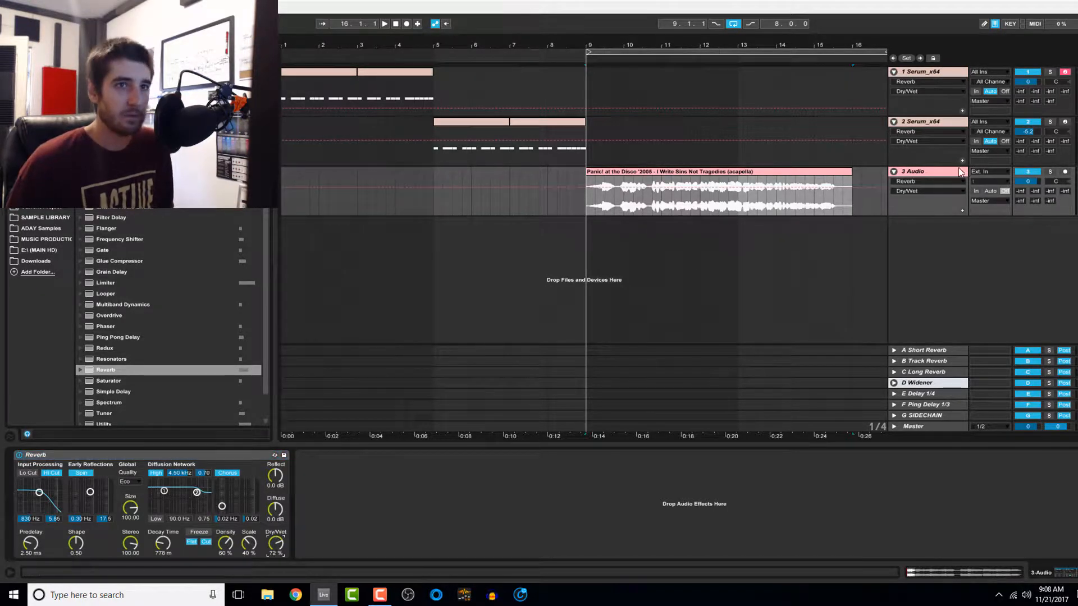
Duplicate the acapella track and trim the quiet beginning off the copied clip, aligning its start with bar 9
key(ctrl+d)
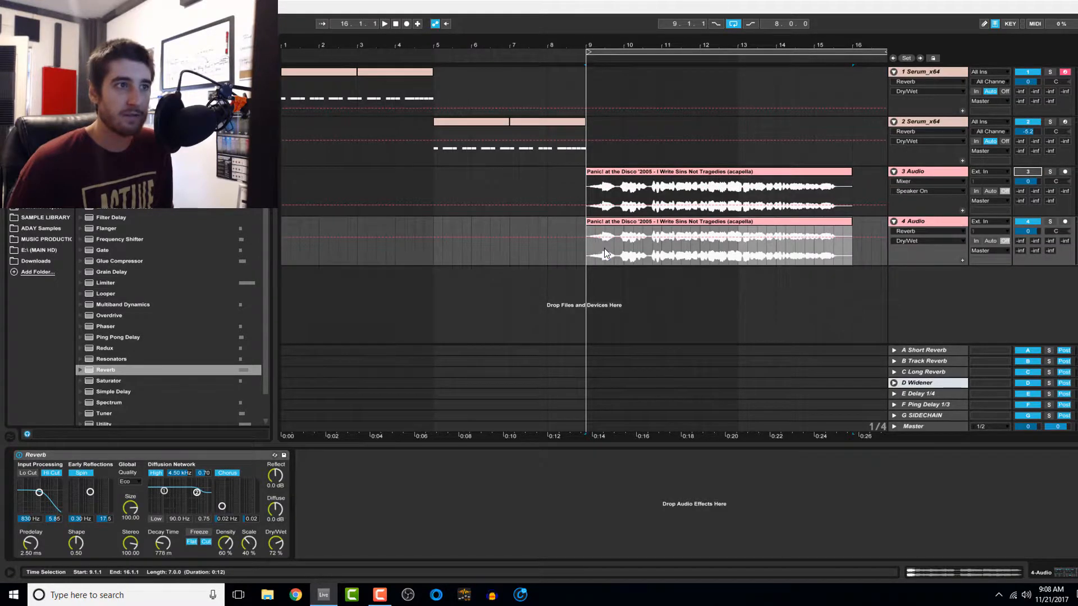
click(602, 249)
drag(606, 45, 609, 50)
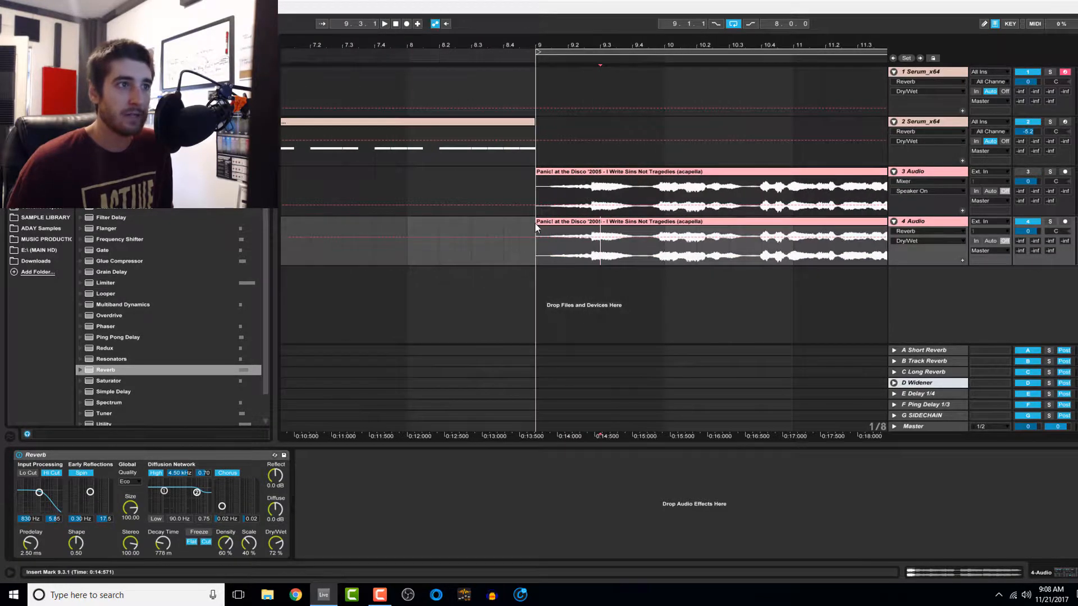
mouse_move(535, 223)
mouse_down()
mouse_move(585, 223)
mouse_move(546, 224)
mouse_up()
drag(543, 36, 543, 111)
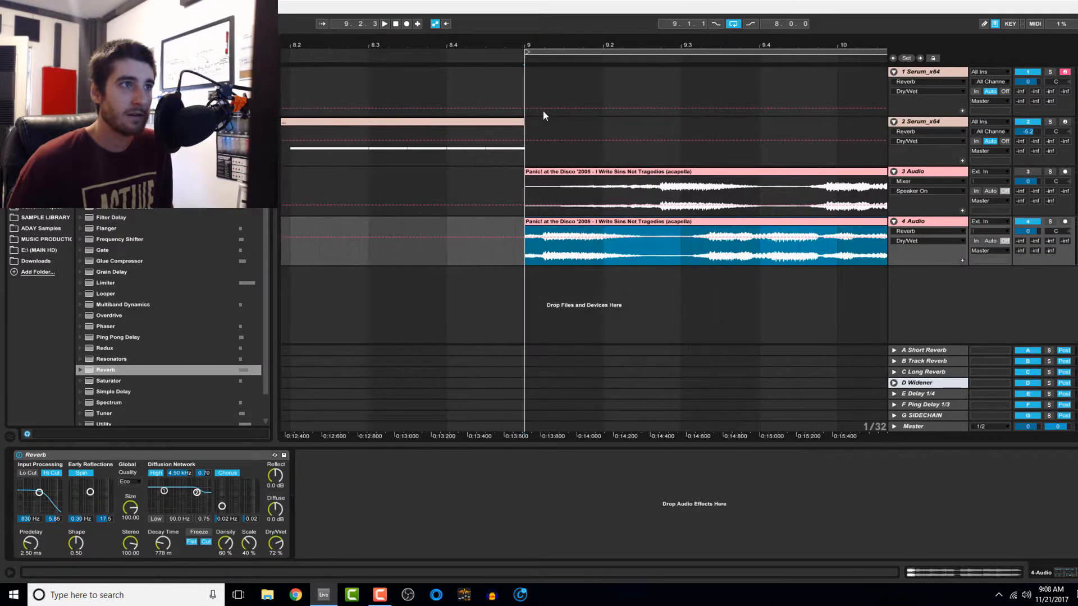
Trim the copied acapella clip further to the vocal's onset, realign it with bar 9 and play it
click(524, 224)
drag(535, 223, 545, 224)
key(space)
key(space)
drag(541, 43, 536, 98)
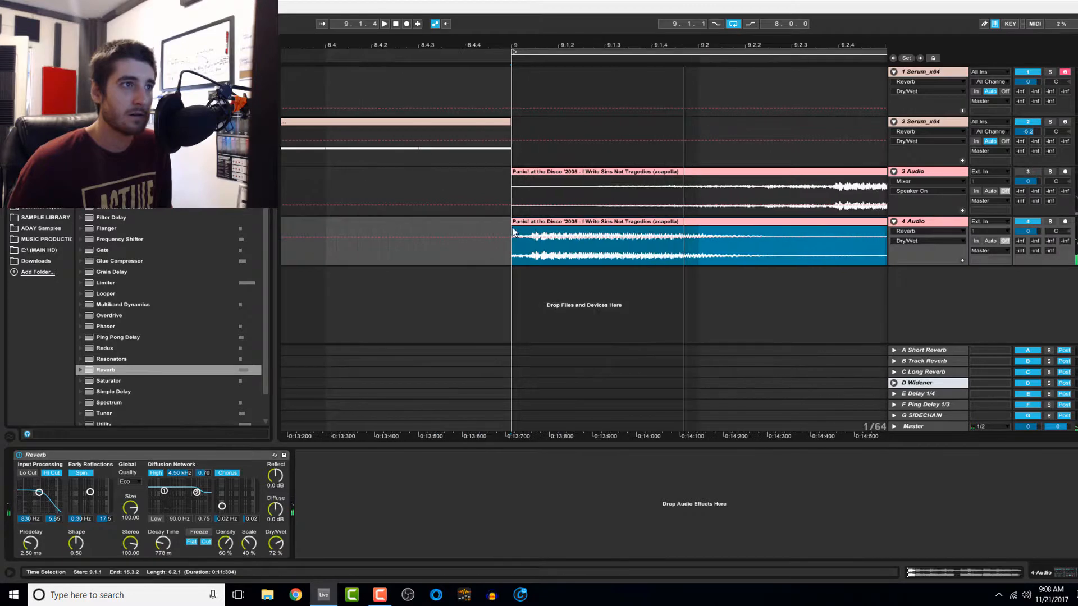
drag(513, 222, 527, 222)
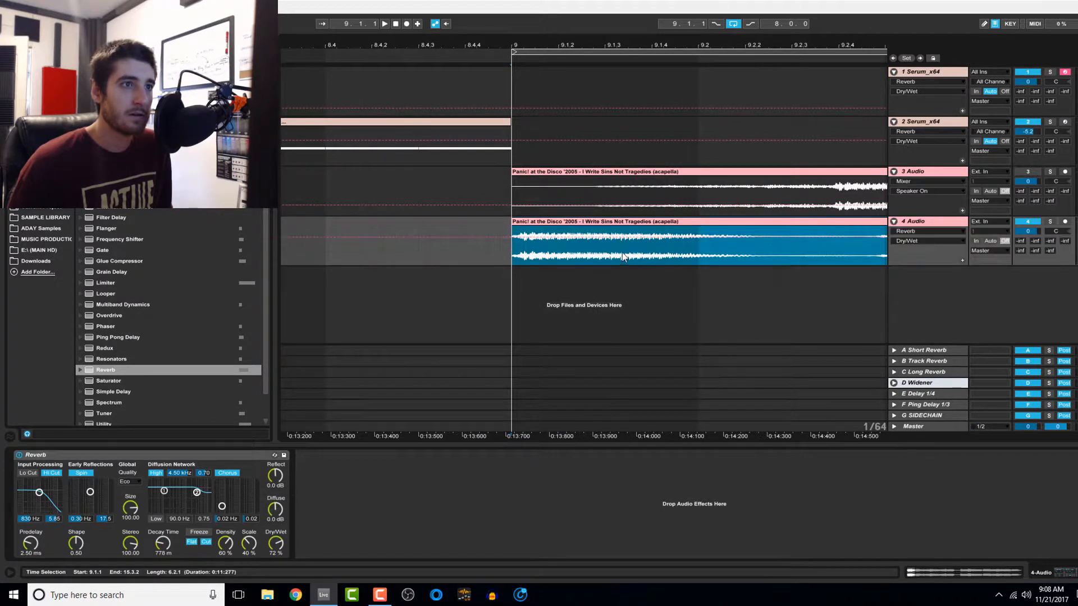
Cut the copied acapella down to its opening vocal sound, ending at 9.1.2, and remove the rest of the clip
drag(622, 257, 786, 245)
key(Delete)
click(794, 223)
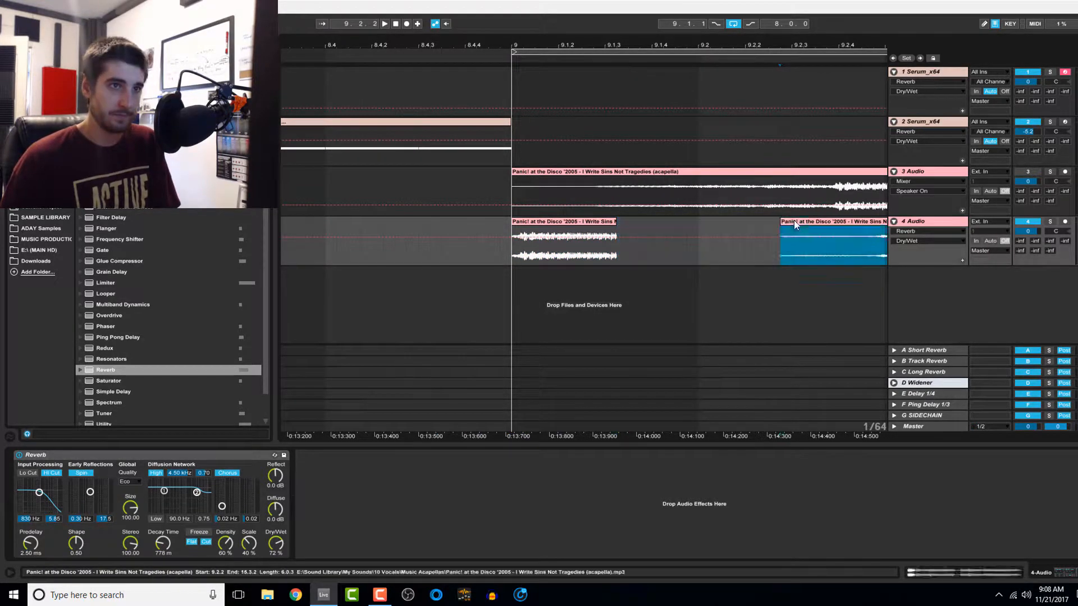
key(Delete)
click(614, 222)
key(space)
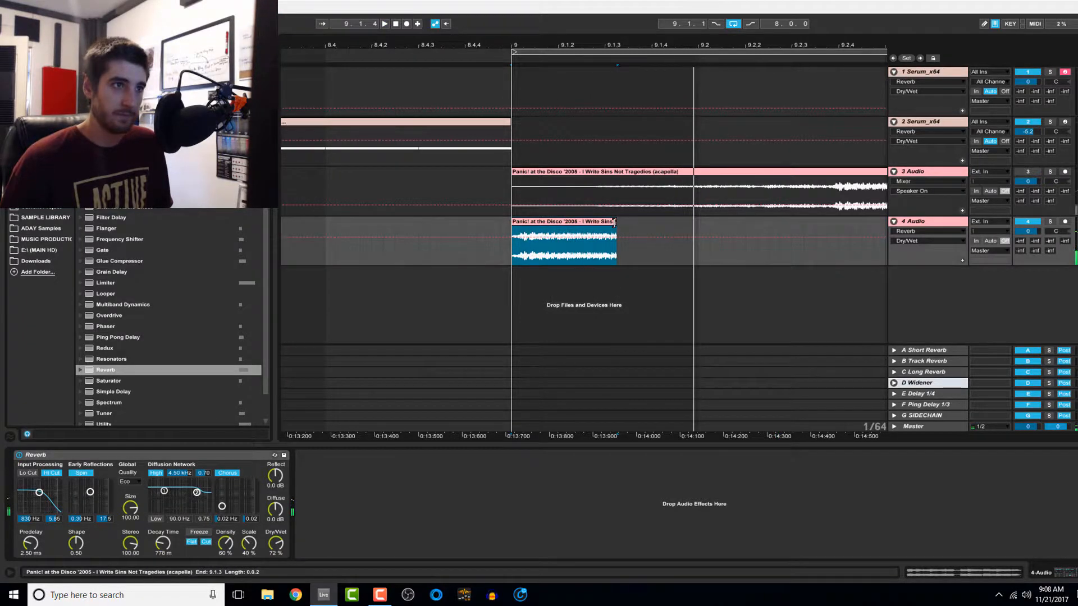
drag(613, 223, 559, 224)
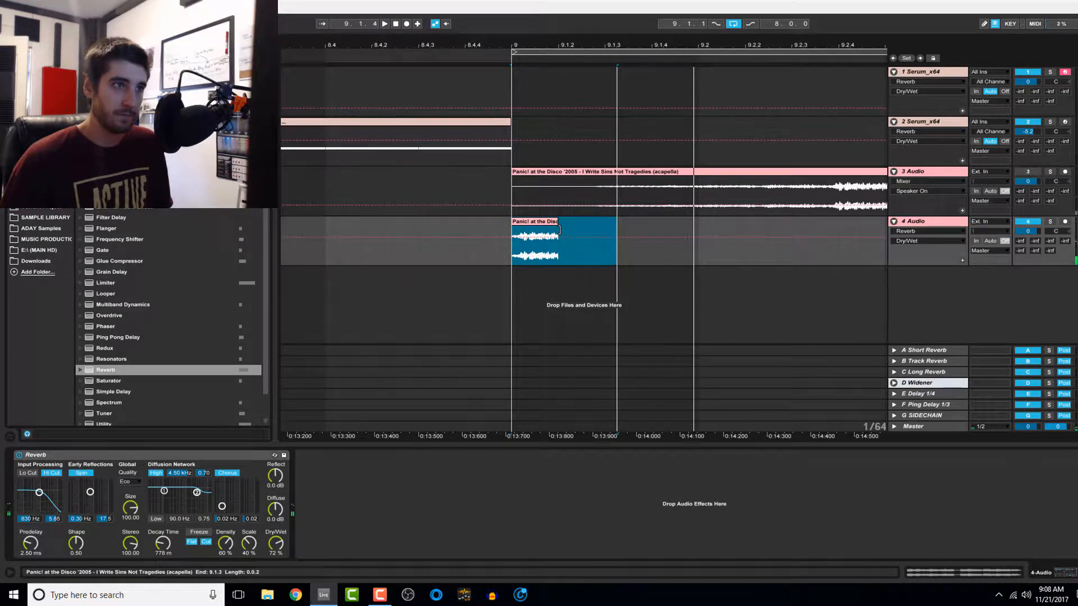
Set the Reverb decay time on the duplicated acapella track to 11.8 s and play the short vocal sound
click(916, 225)
click(297, 508)
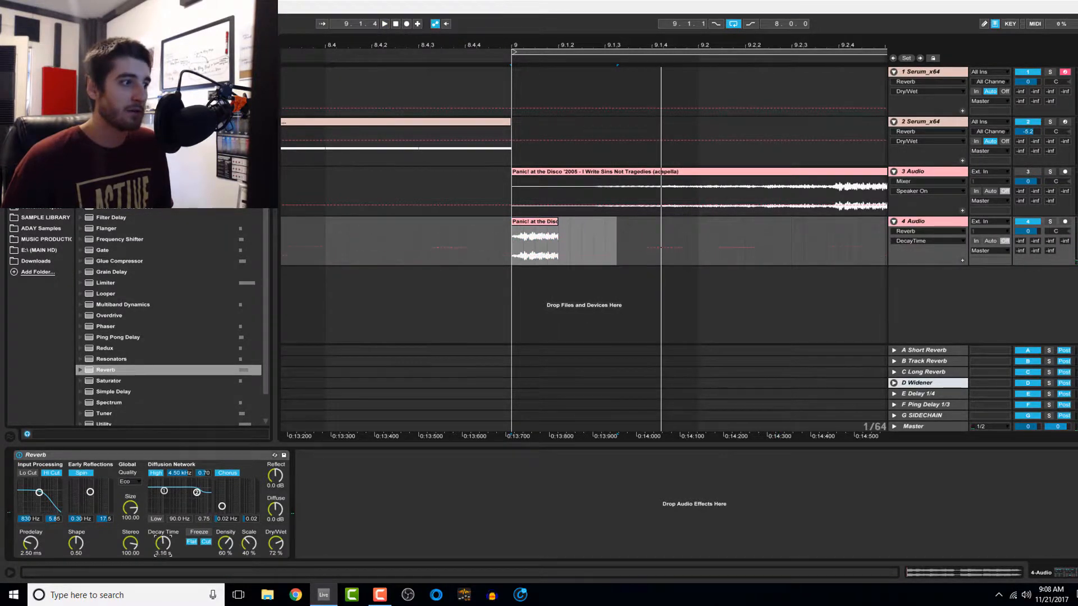
drag(159, 544, 158, 542)
key(space)
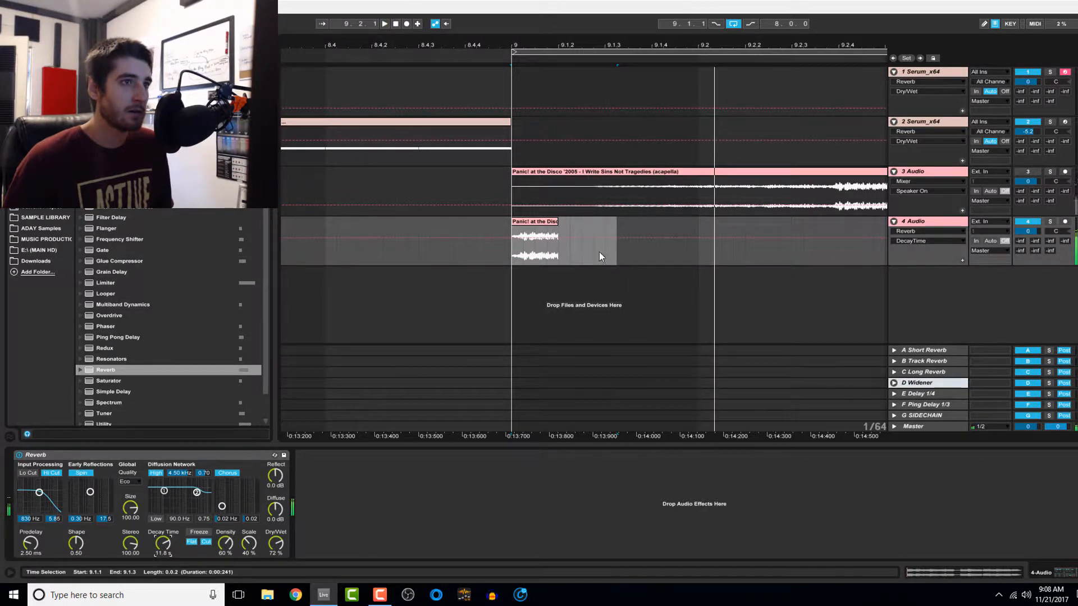
Solo the original acapella track and play its clip to hear the opening on its own
click(1049, 173)
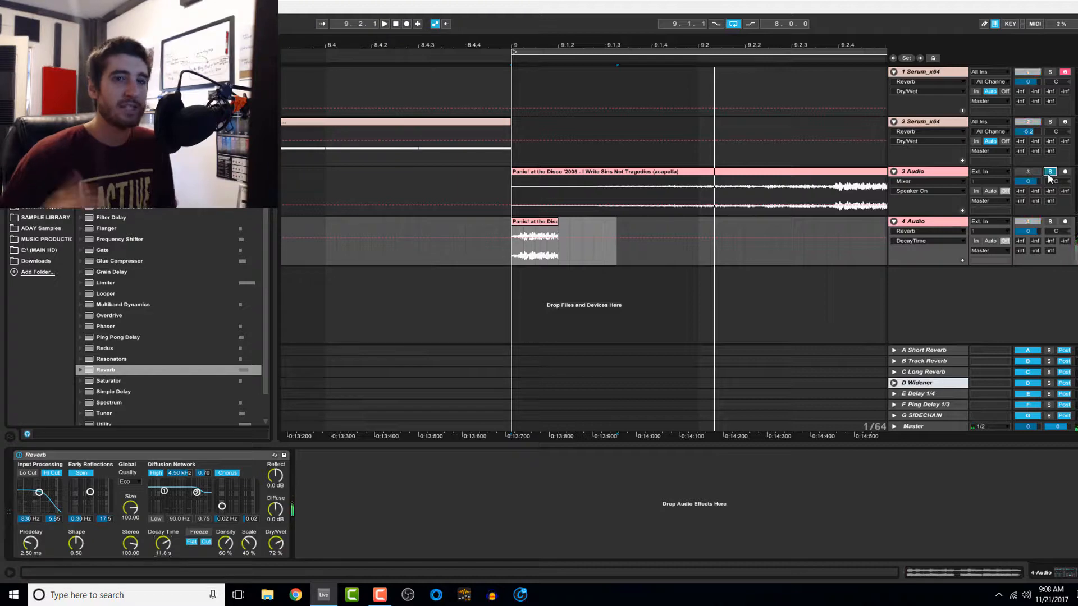
click(642, 173)
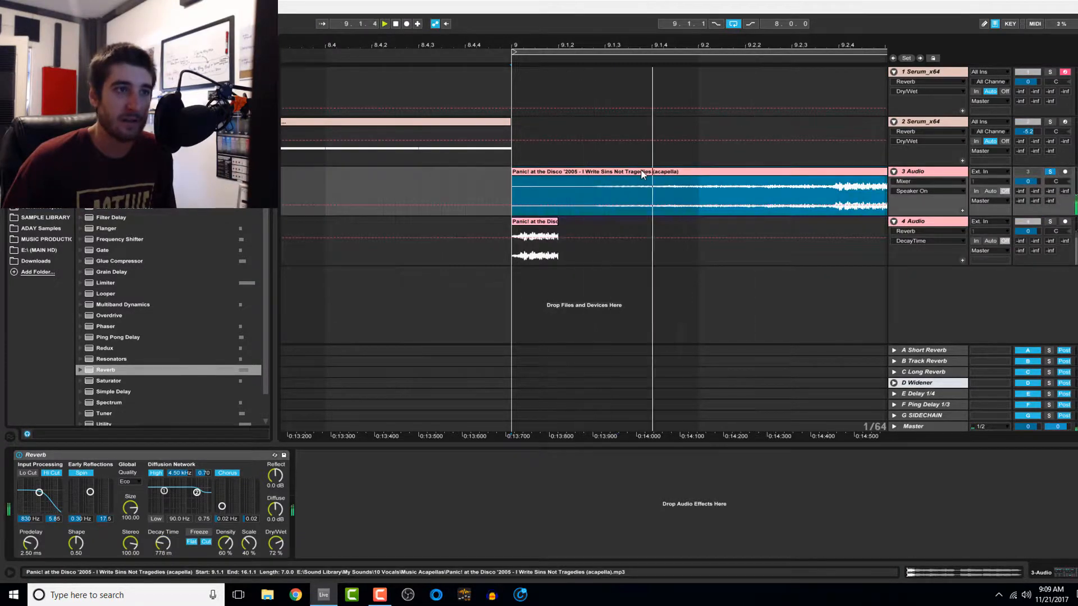
drag(691, 45, 689, 41)
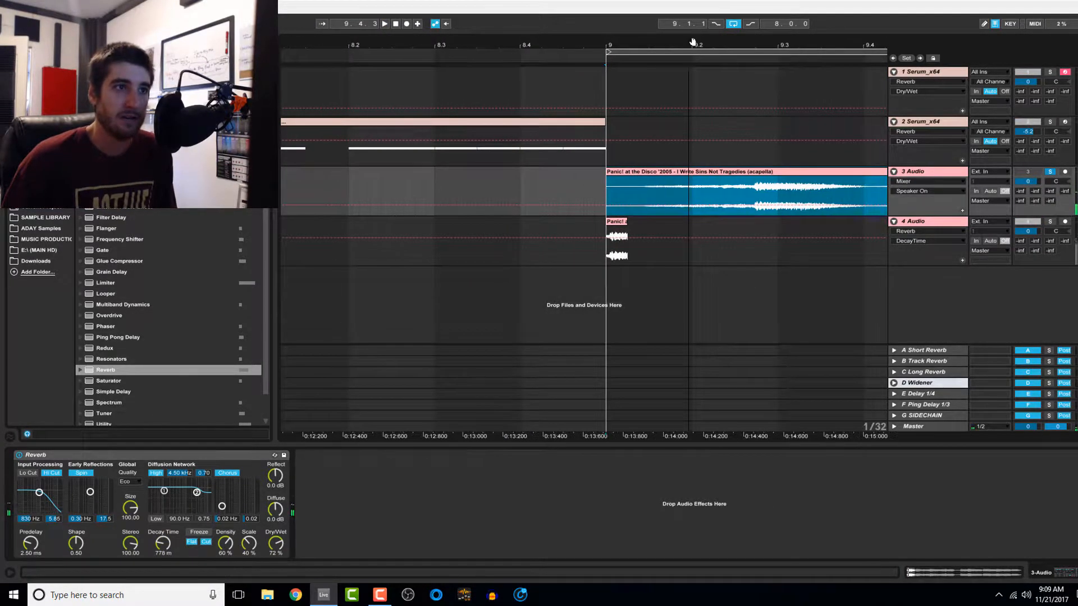
Freeze and flatten the duplicated acapella track to render its reverb as audio
right_click(946, 220)
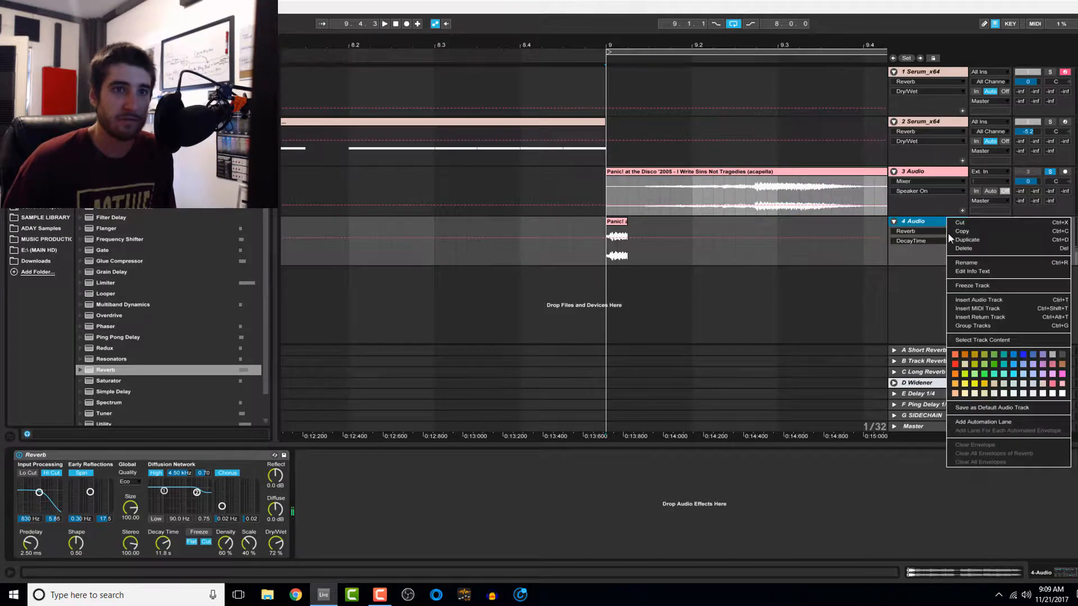
click(972, 287)
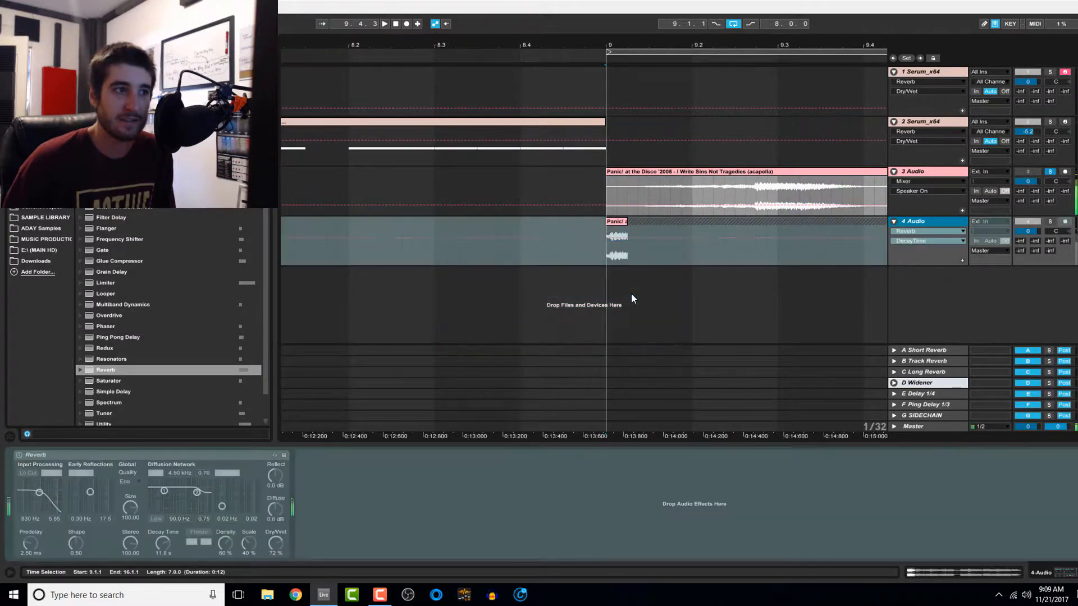
right_click(958, 233)
click(977, 303)
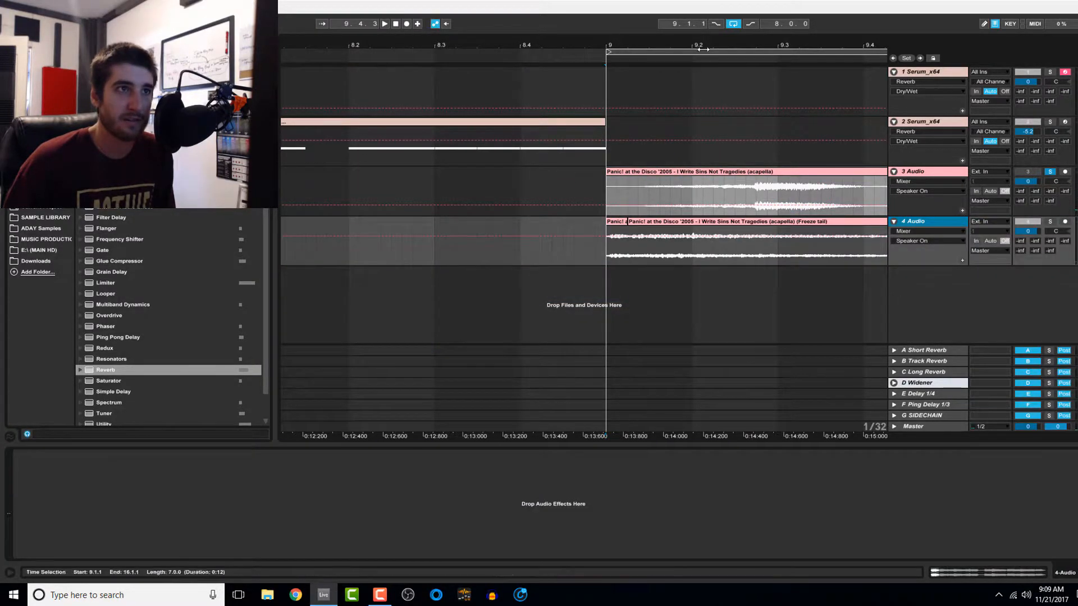
Delete the short frozen vocal clip and move the freeze tail clip so it starts at bar 9
key(minus)
click(556, 222)
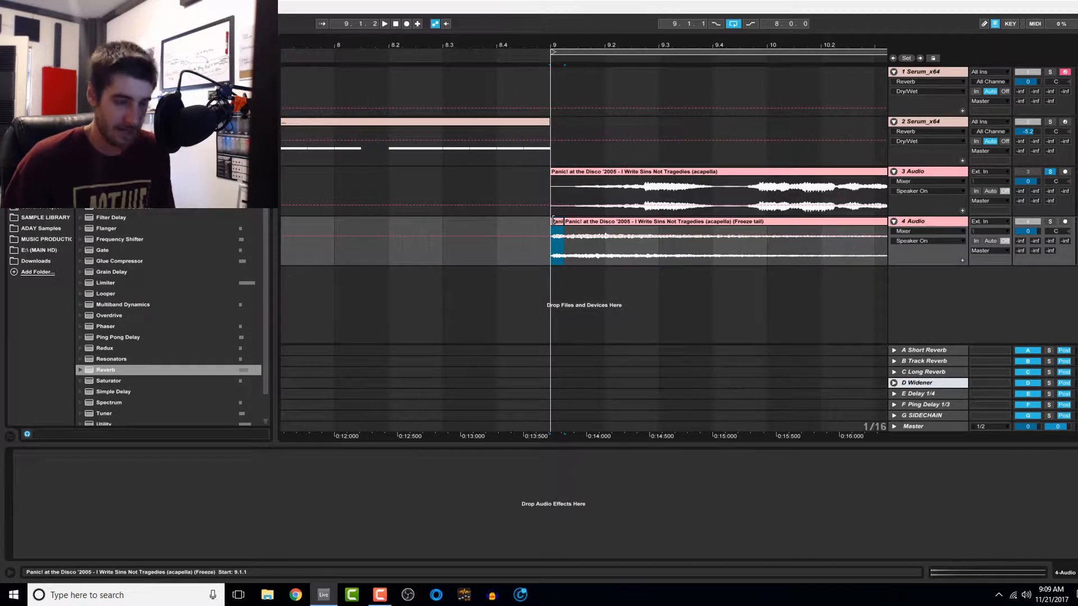
key(Delete)
click(599, 222)
drag(597, 222, 585, 222)
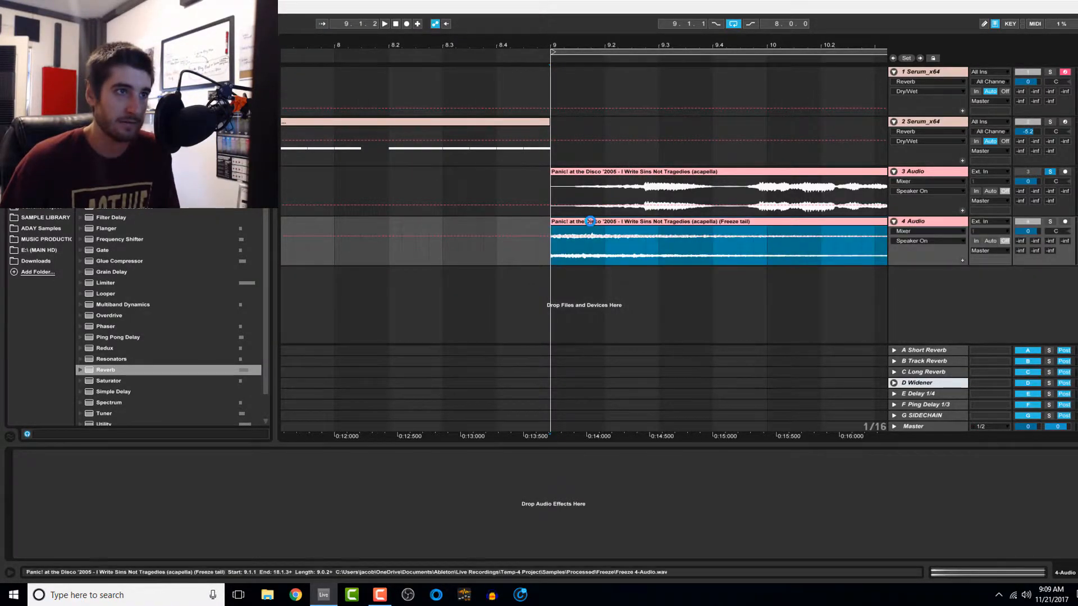
Reverse the freeze tail clip, shift it earlier and trim its start to shorten the reversed swell
double_click(585, 223)
click(98, 486)
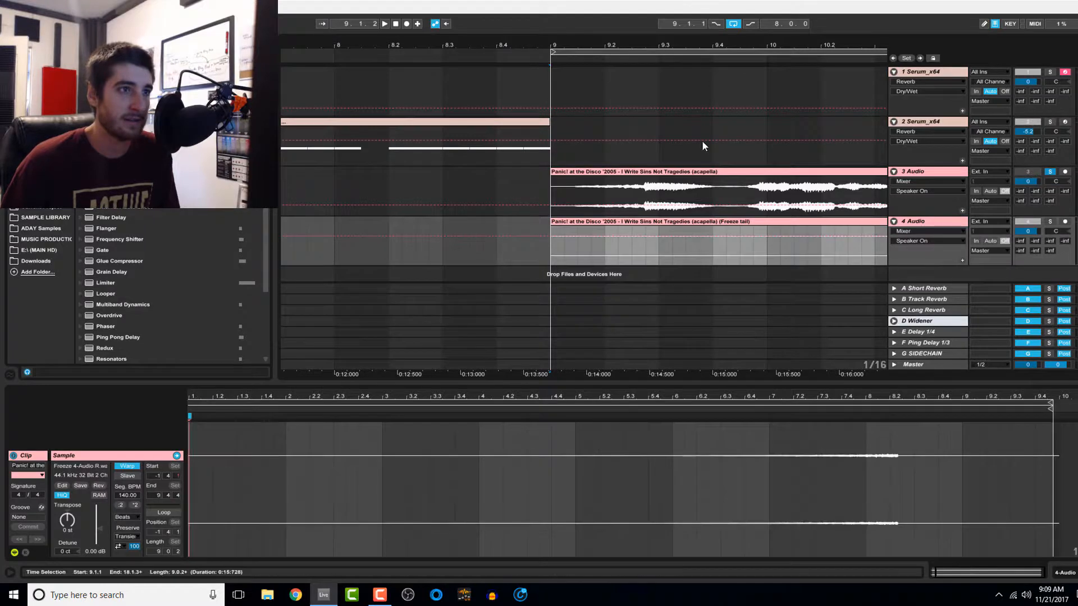
drag(749, 223, 505, 237)
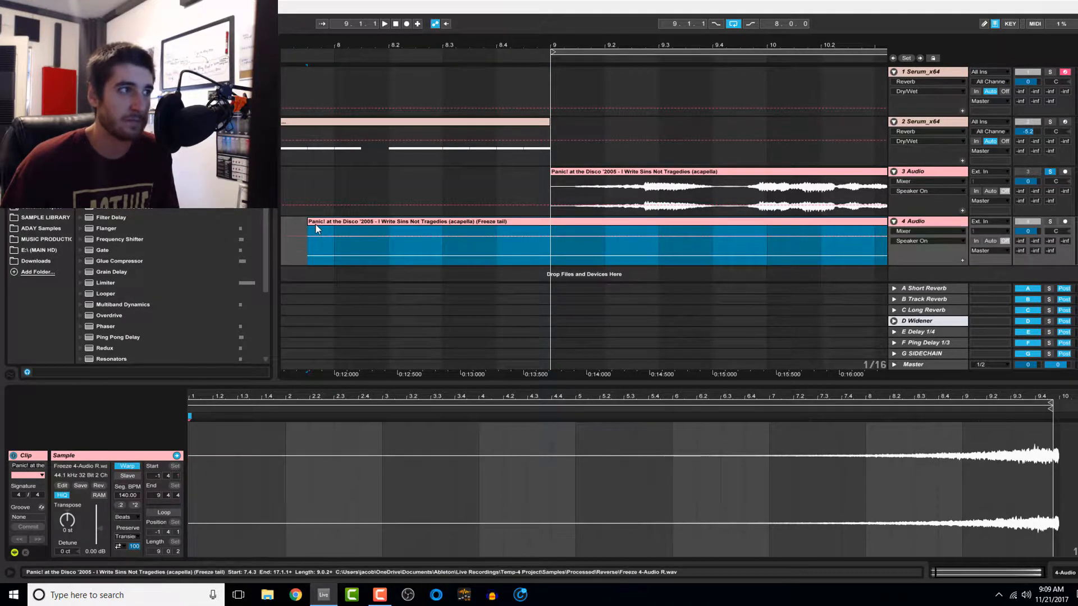
drag(308, 224, 649, 229)
drag(638, 41, 613, 85)
Delete the original acapella's audio between bar 9 and 9.2.4, above the reversed reverb clip
click(655, 193)
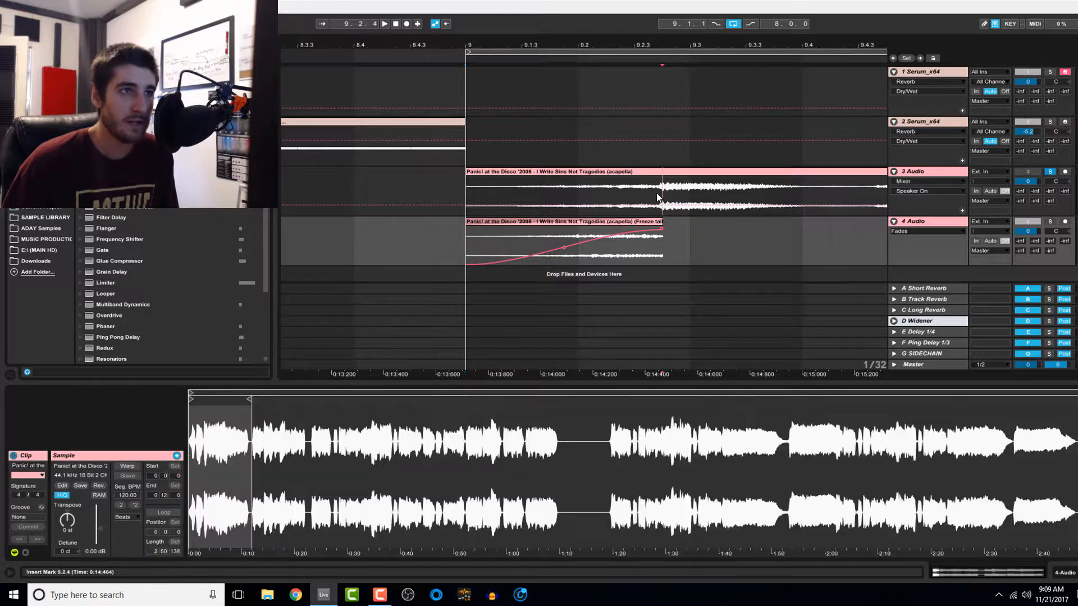
drag(655, 193, 472, 190)
key(Delete)
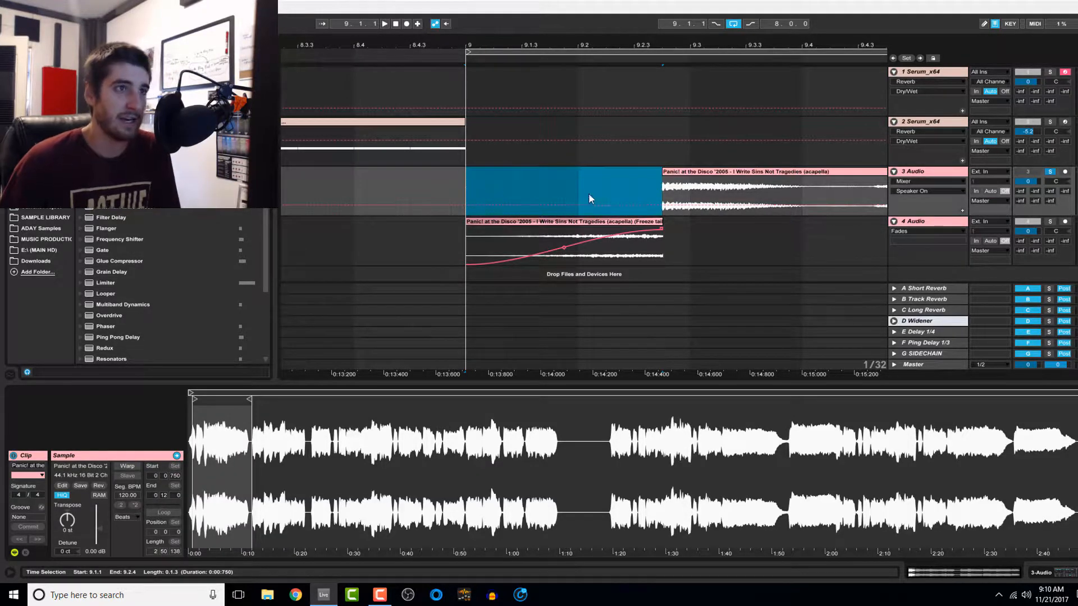
Unsolo the original acapella track and play the reversed reverb swell leading into the vocal
click(567, 222)
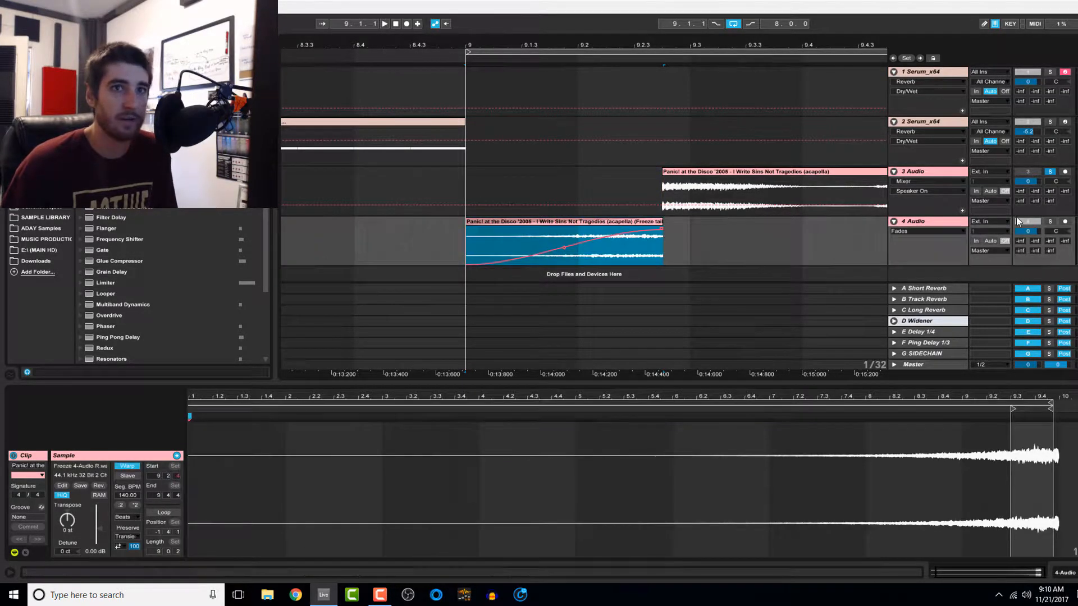
click(1047, 172)
key(space)
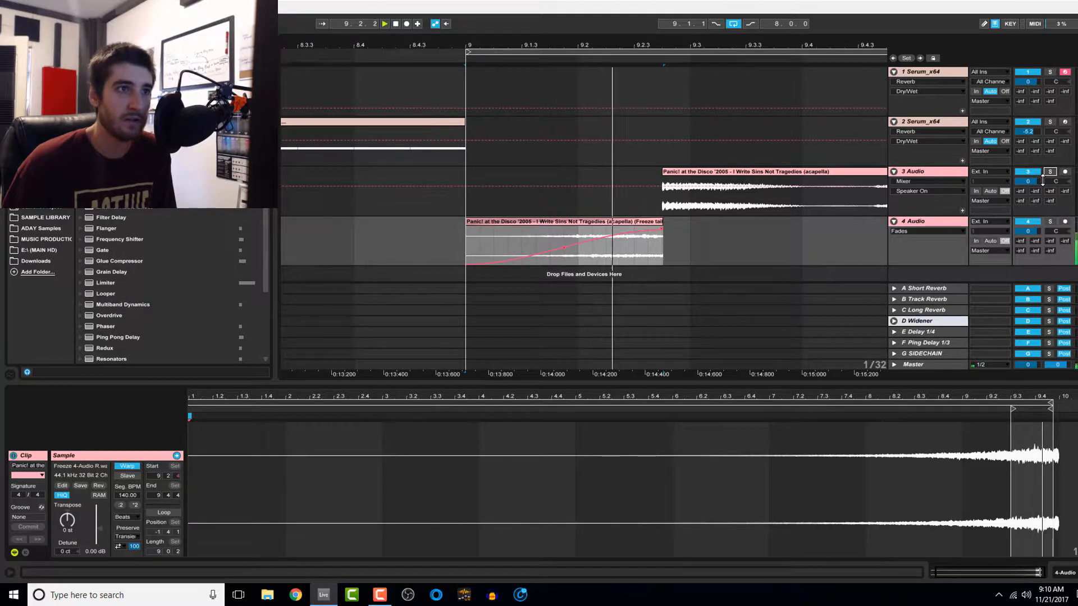
key(space)
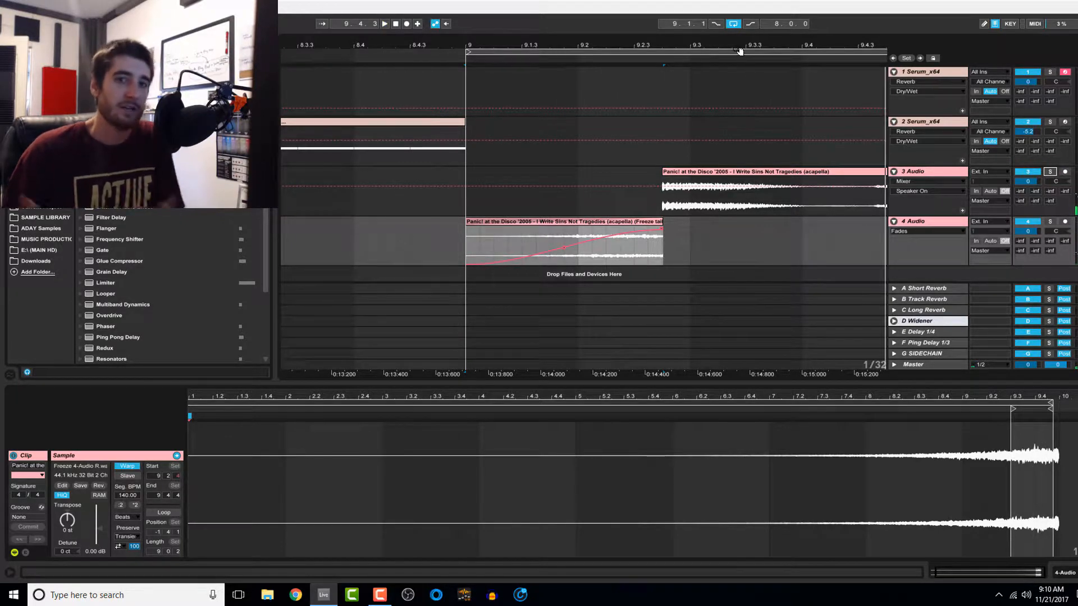
Play the acapella clip on its own, then play the reversed reverb swell leading into it
drag(641, 44, 561, 4)
click(568, 172)
key(space)
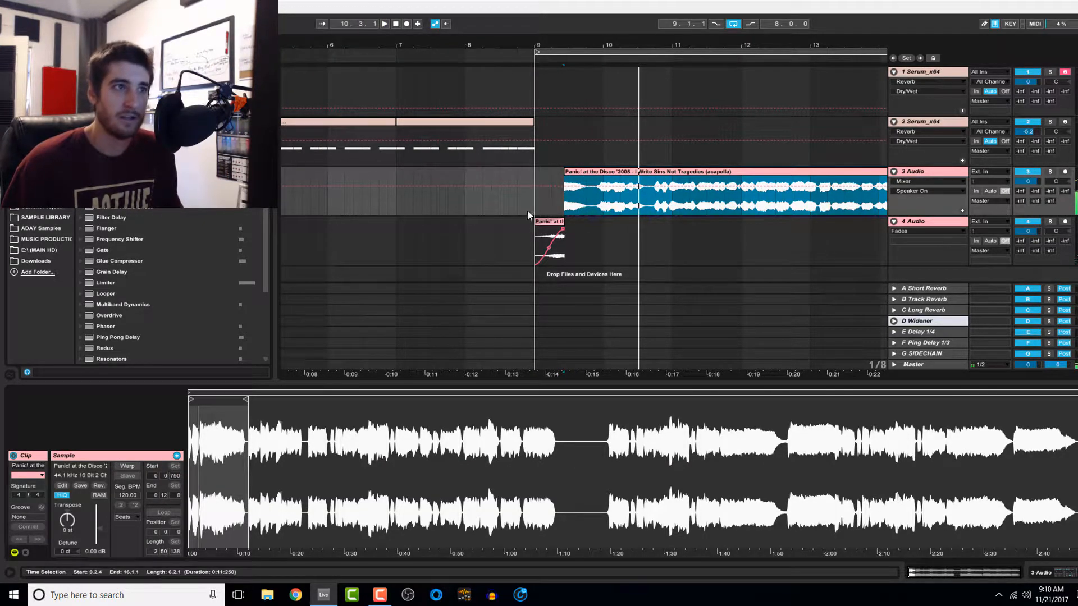
click(546, 228)
key(space)
key(space)
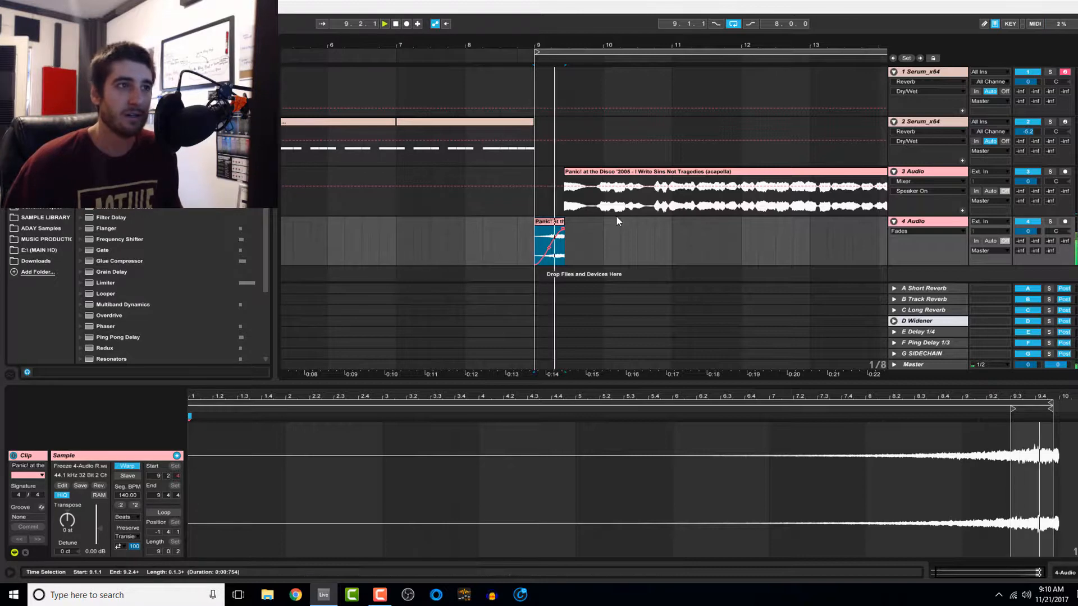
key(minus)
key(minus)
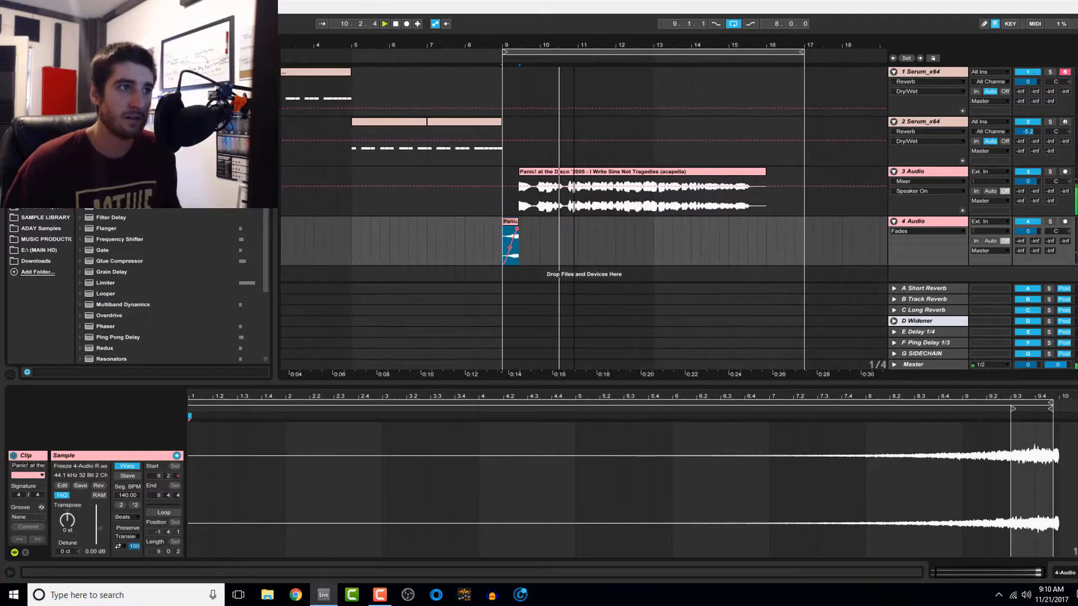
key(space)
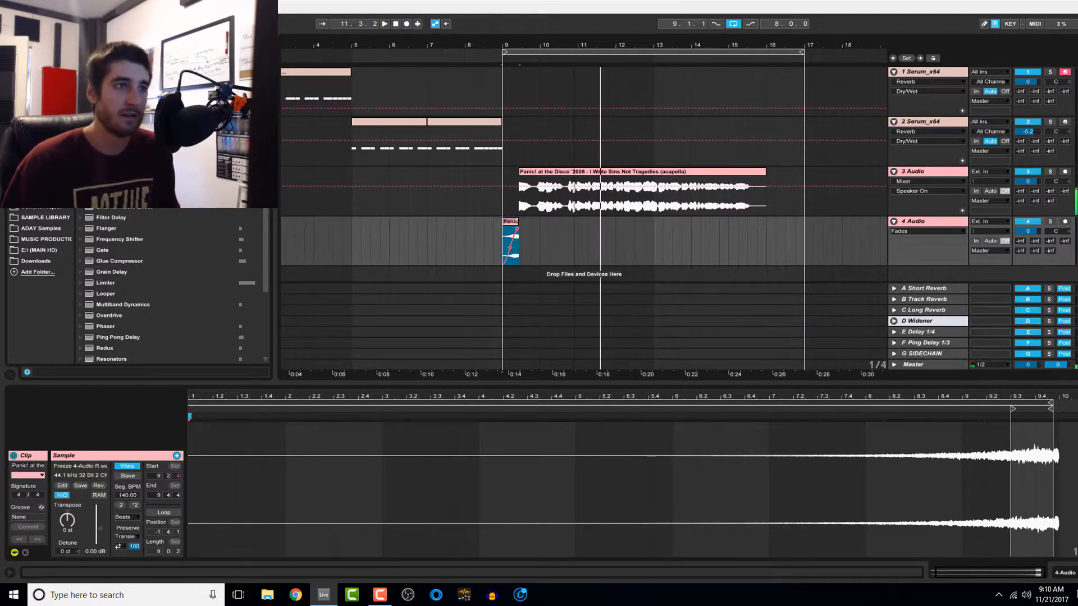
Set the acapella track's Reverb Dry/Wet to 0% and raise it to 14% during playback
key(minus)
click(952, 172)
key(shift+Tab)
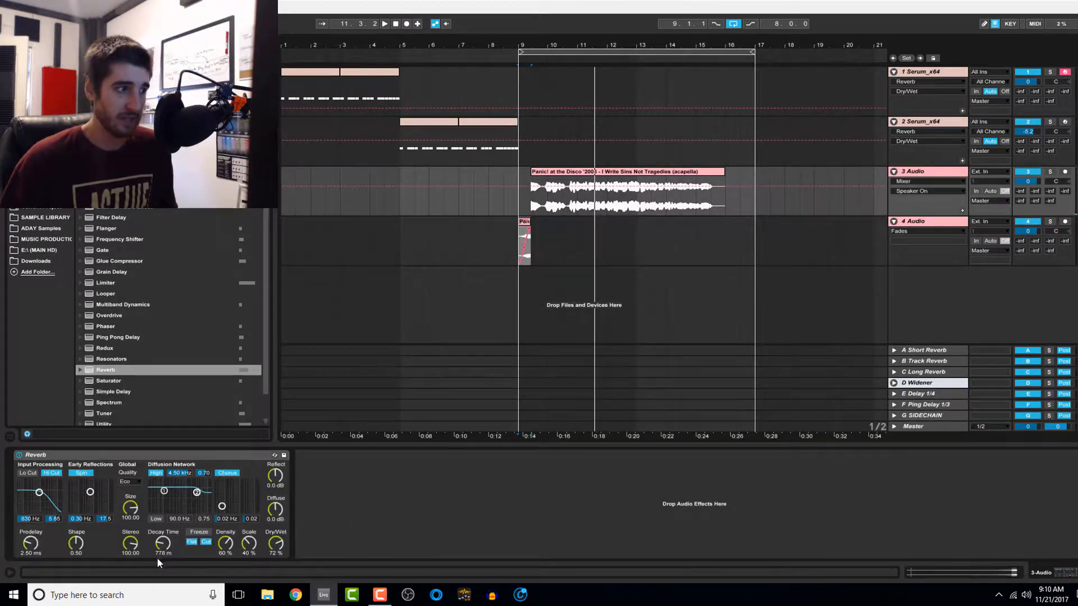
drag(271, 545, 272, 576)
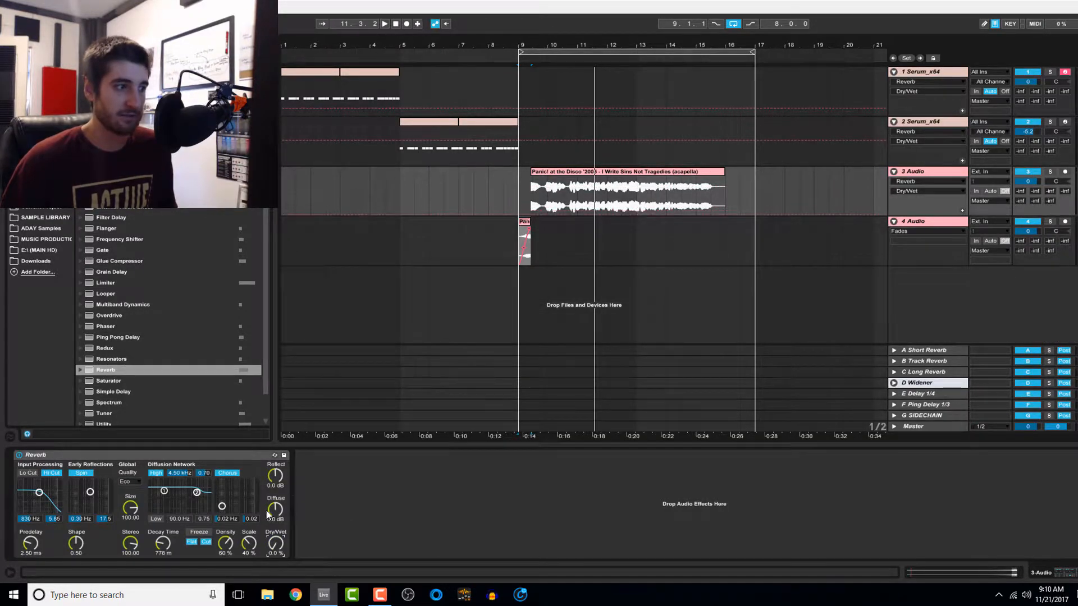
key(space)
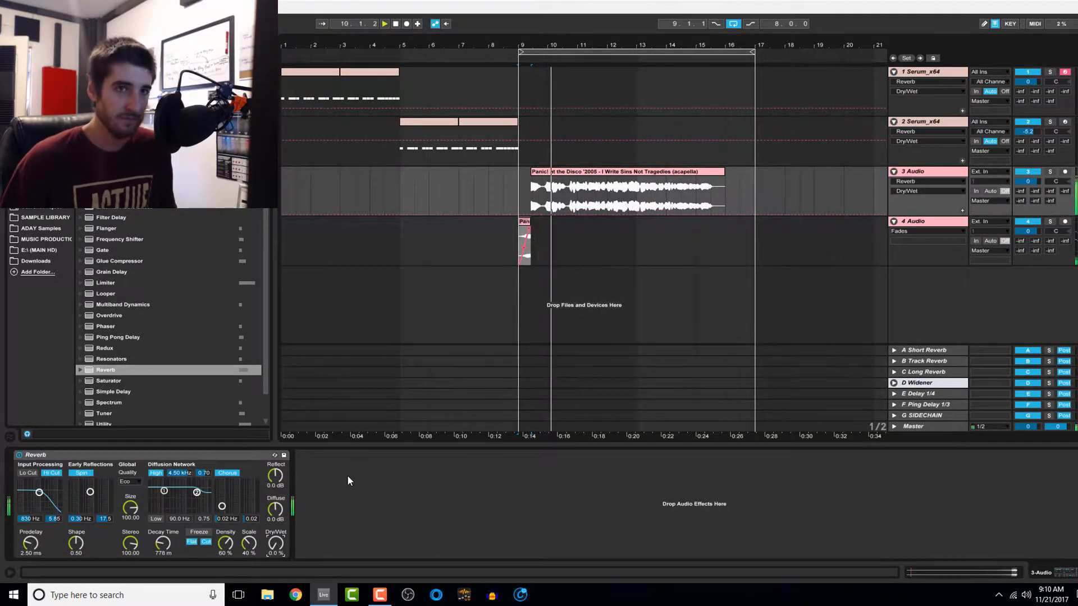
drag(275, 544, 275, 535)
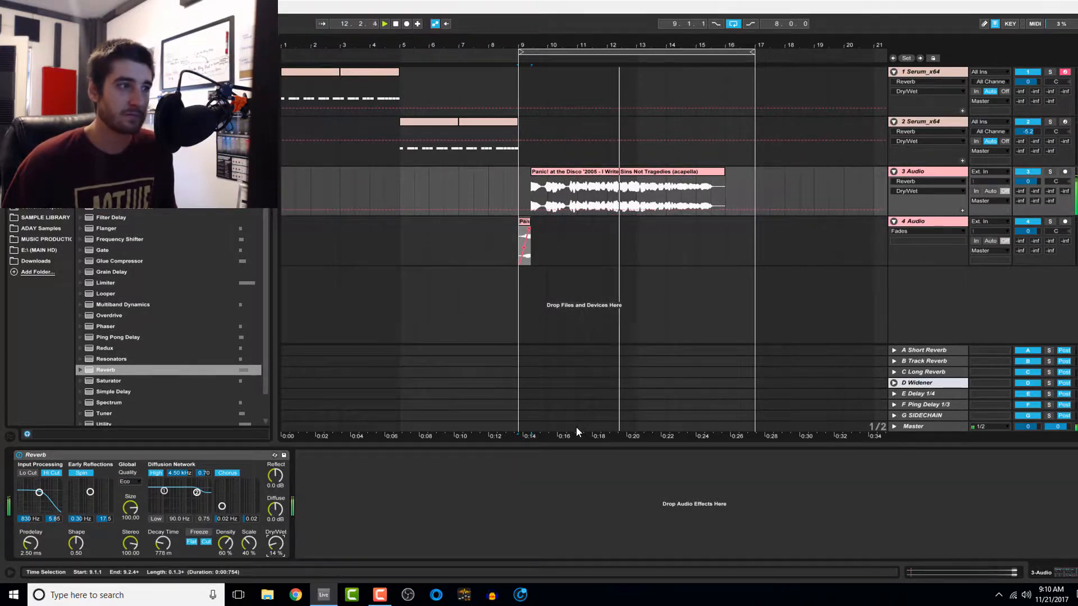
key(space)
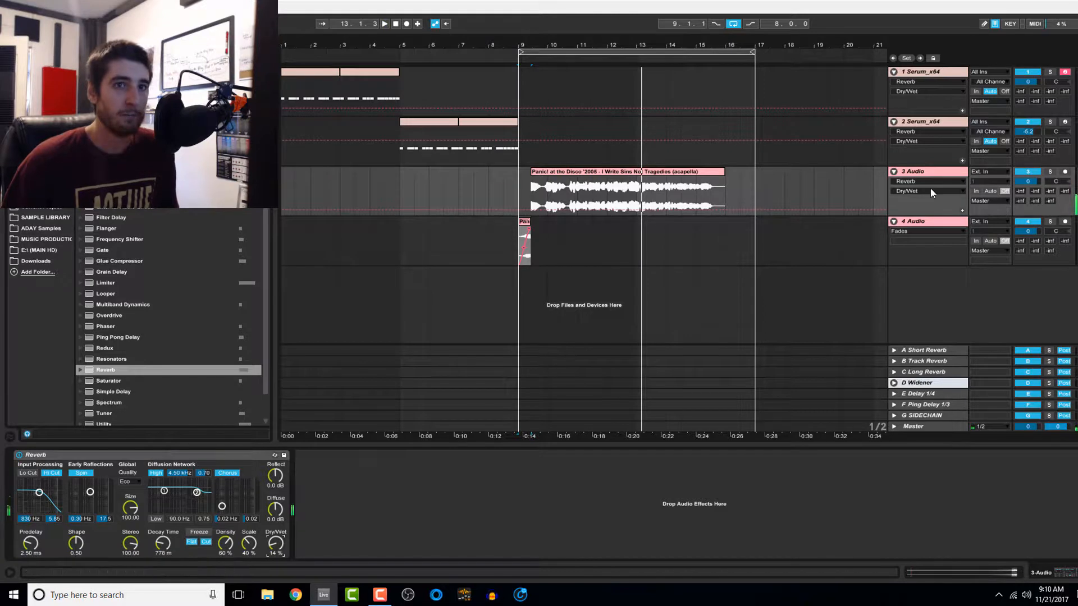
Delete the Reverb from the acapella track and inspect the devices on the Short, Track and Long Reverb return tracks
click(192, 458)
key(Delete)
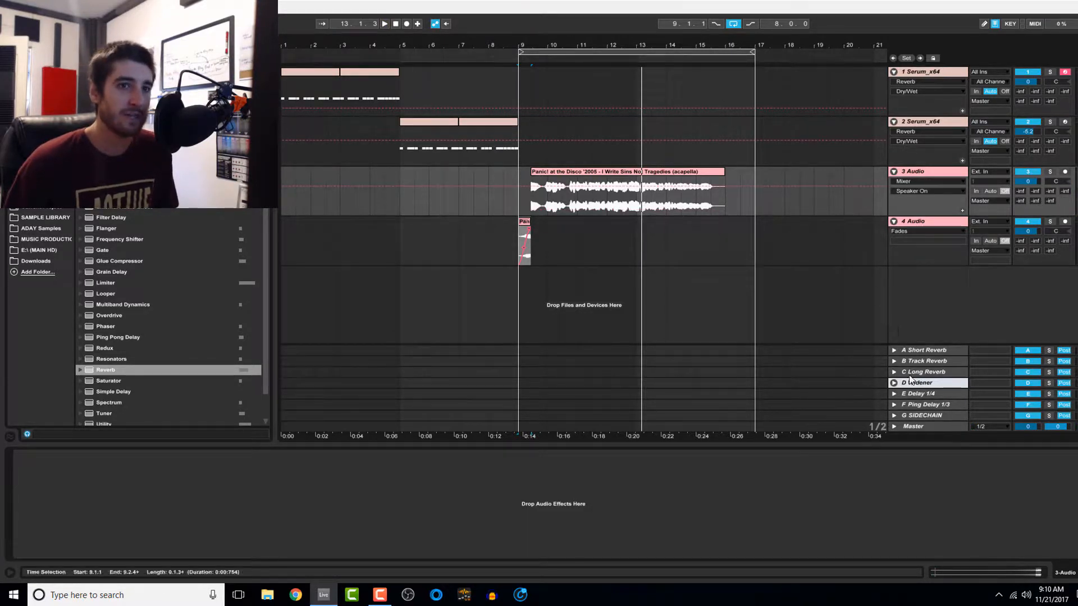
click(936, 353)
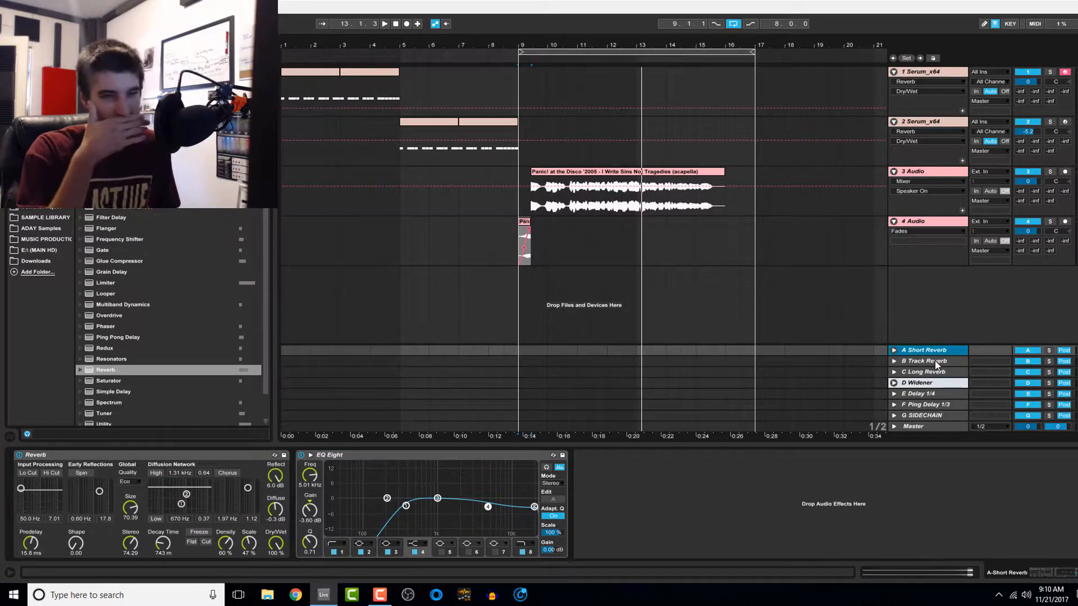
click(935, 360)
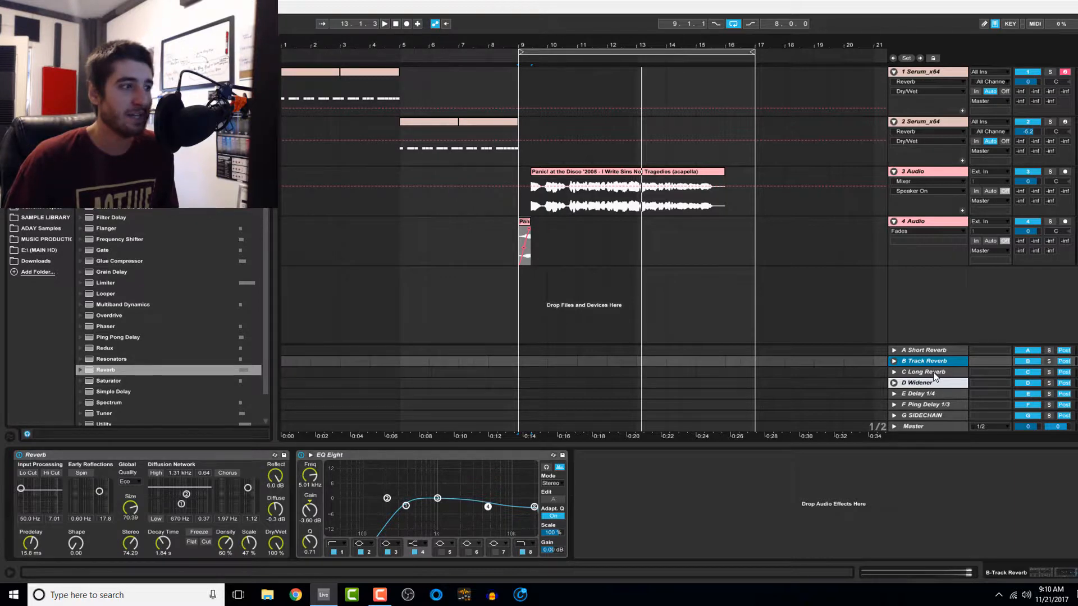
click(934, 373)
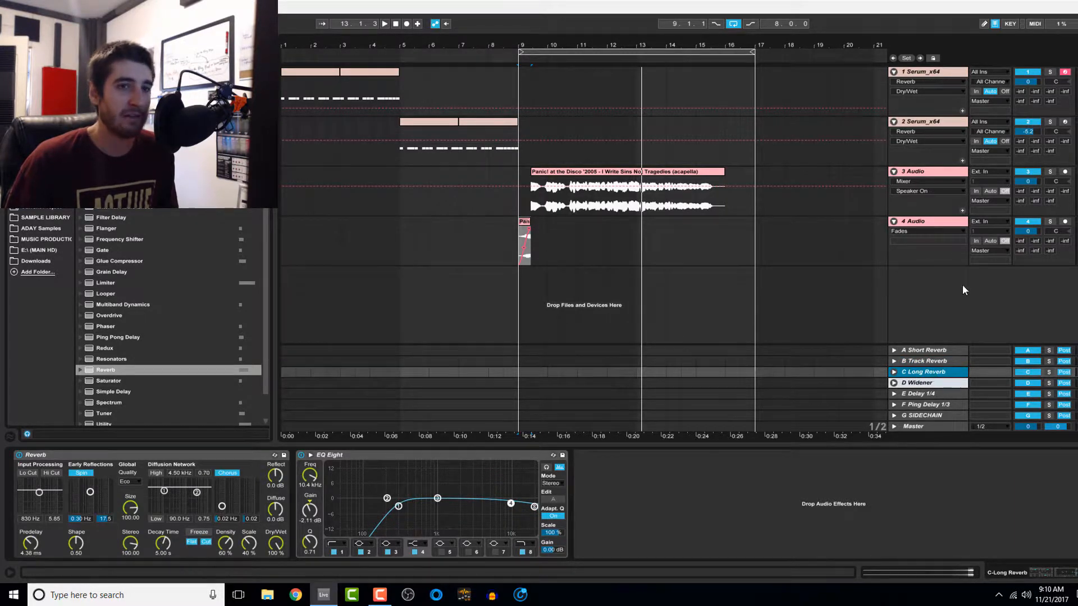
click(931, 351)
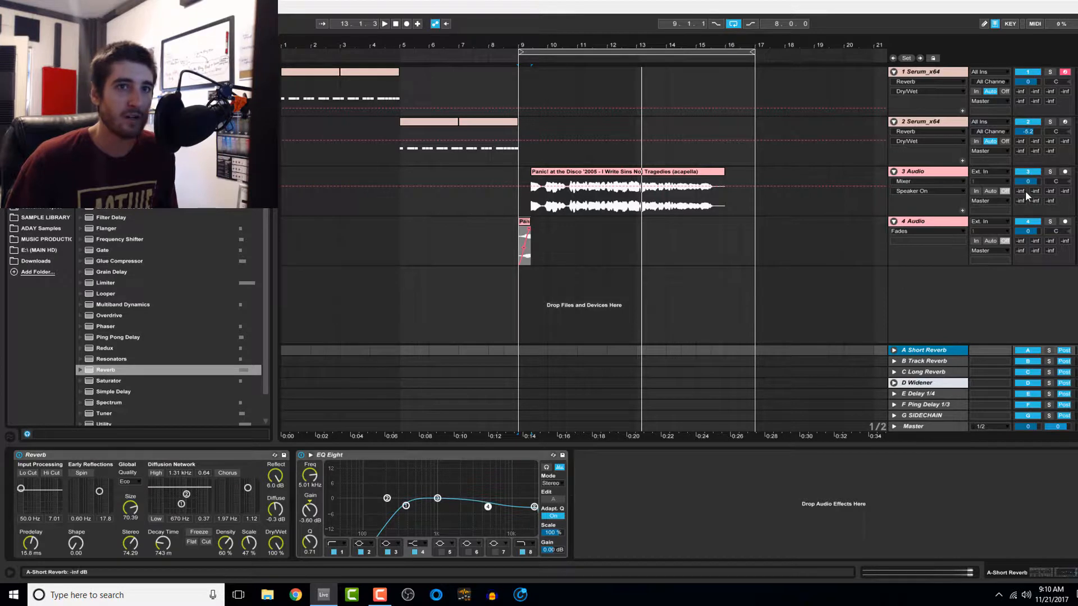
Raise the acapella track's send to the Short Reverb return to 0 dB while auditioning that return in solo
drag(1025, 192, 1025, 183)
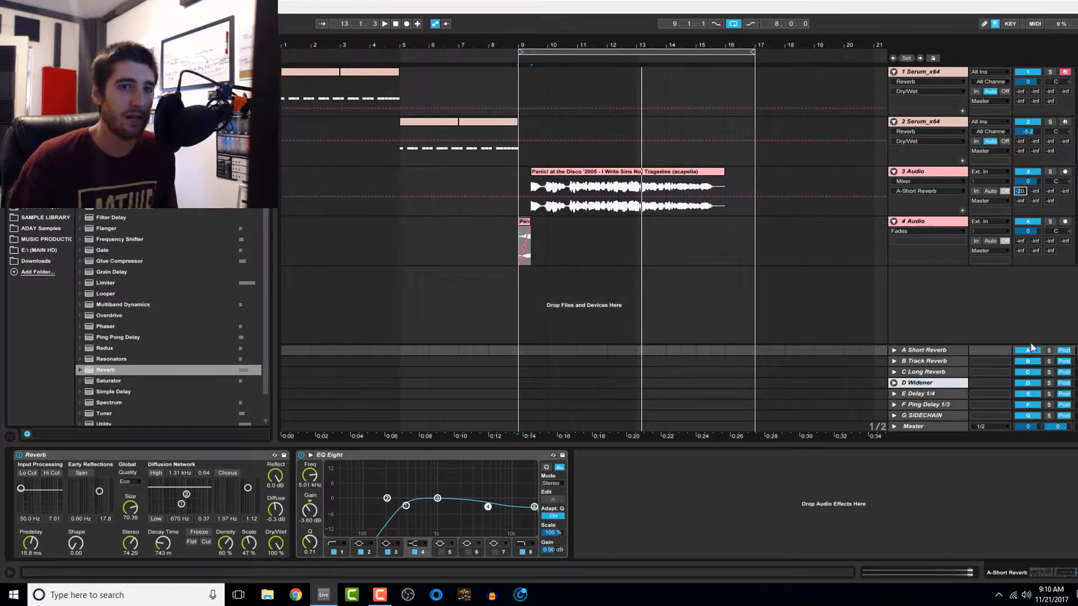
click(1048, 350)
key(space)
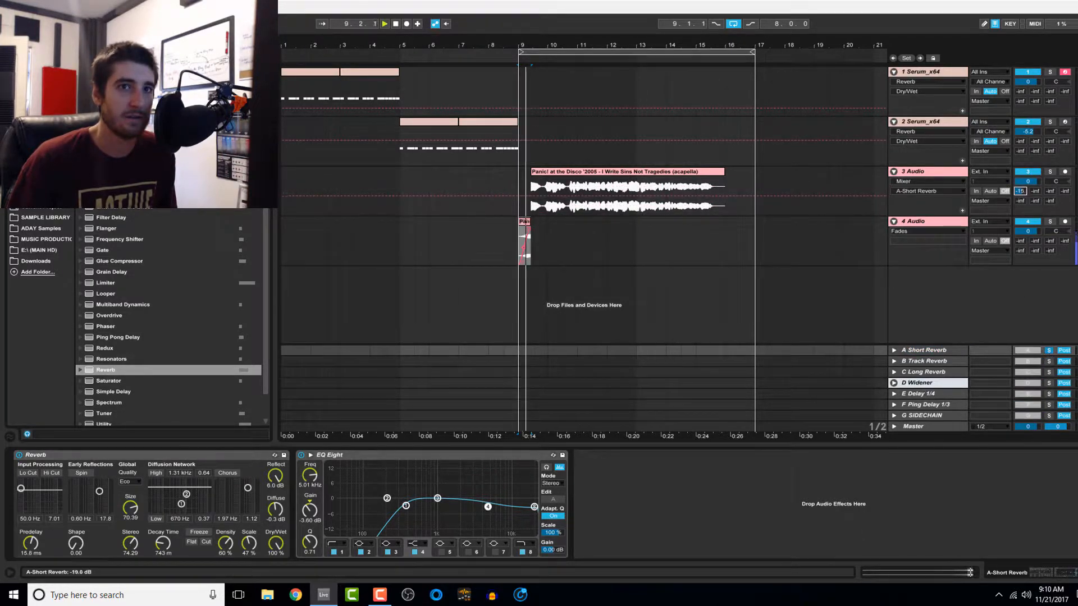
drag(1024, 192, 1024, 167)
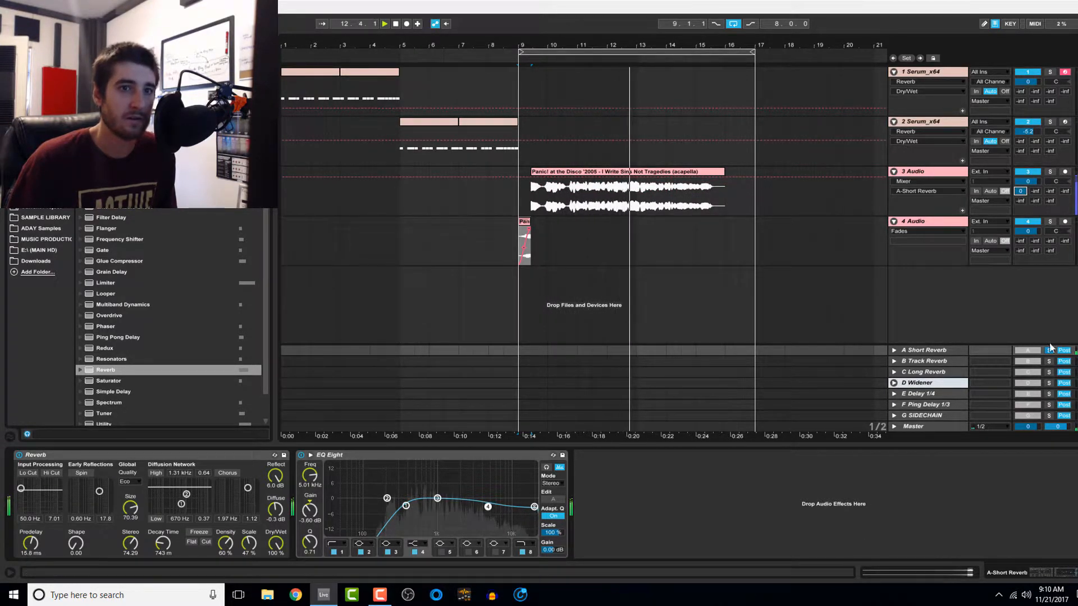
key(space)
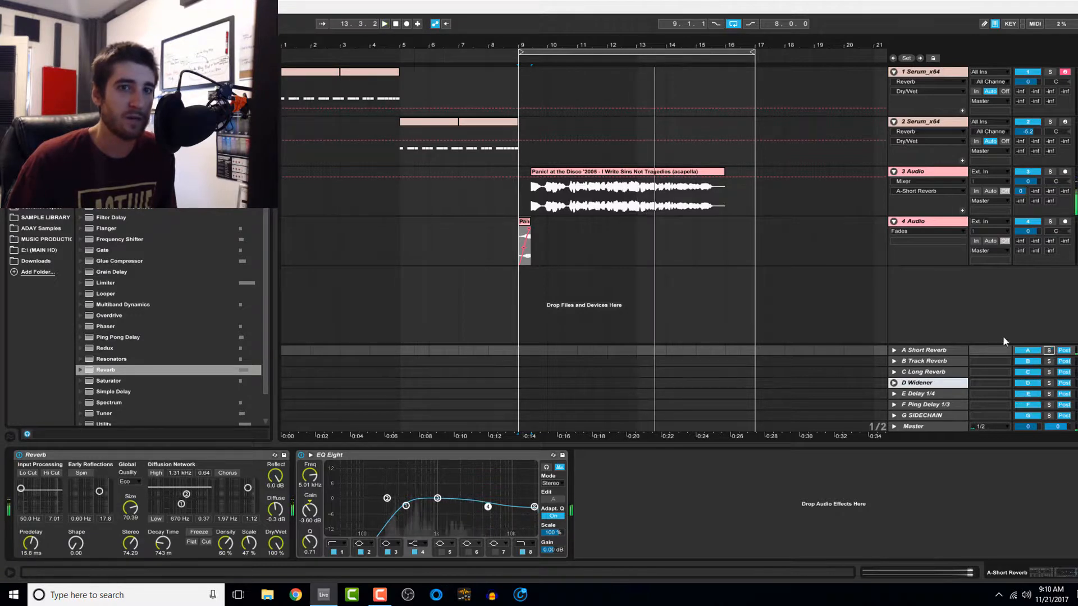
Play from bar 9 and raise the acapella track's send to the Track Reverb return to -21 dB
click(524, 199)
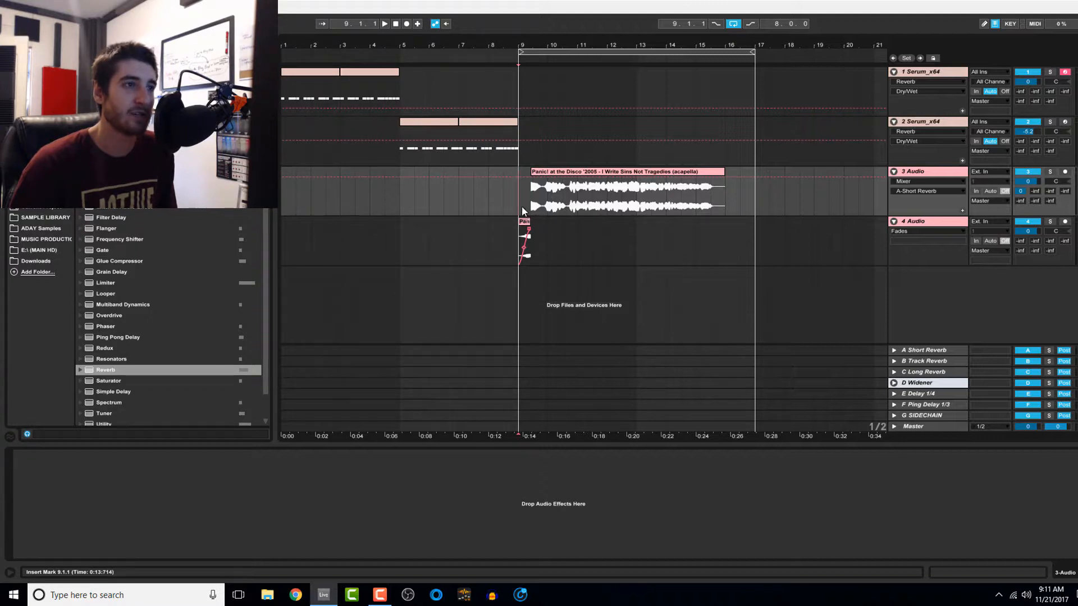
key(space)
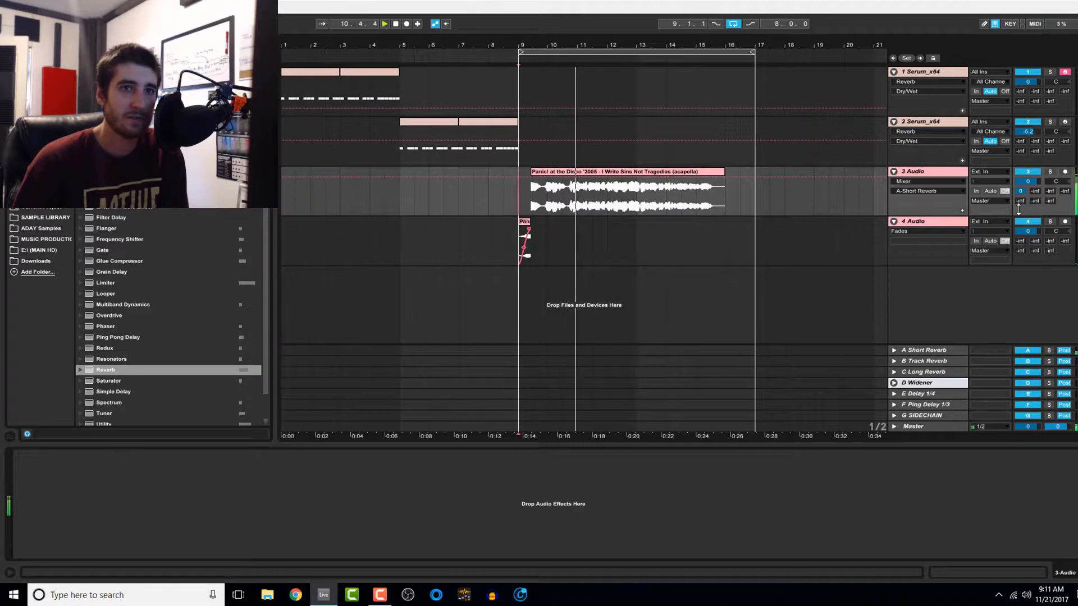
mouse_move(1035, 192)
mouse_down()
mouse_move(1035, 169)
mouse_move(1035, 182)
mouse_move(1050, 165)
mouse_move(1051, 194)
mouse_up()
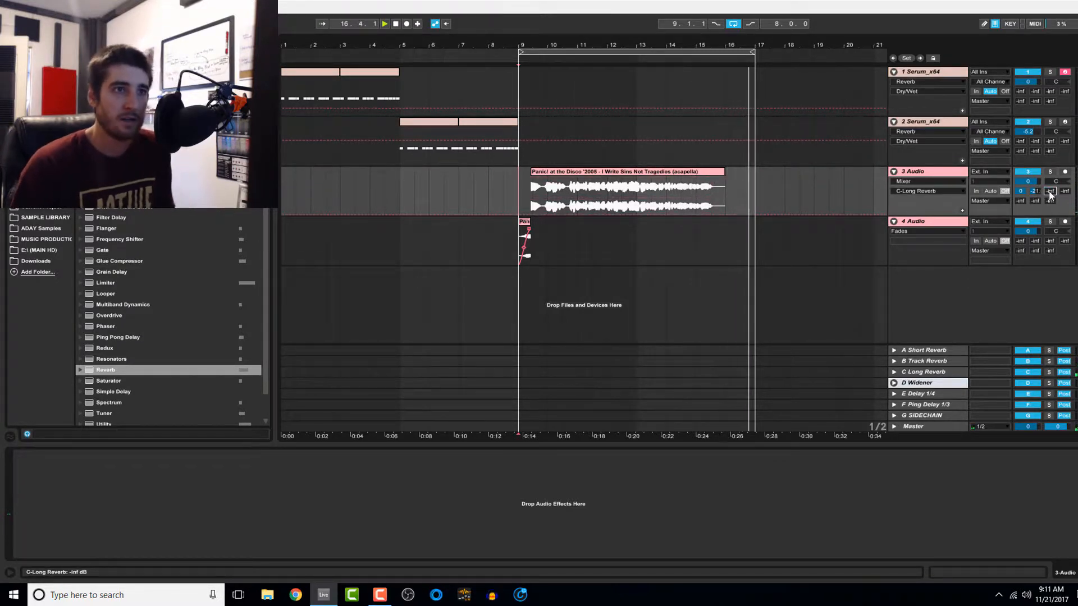
key(space)
Automate the acapella's Long Reverb send to rise from about bar 15 and drop back to minimum at bar 17, checking by playback
drag(724, 206, 753, 205)
drag(710, 178, 695, 214)
click(696, 194)
key(space)
mouse_move(755, 183)
mouse_down()
mouse_move(717, 180)
mouse_move(744, 189)
mouse_up()
key(space)
key(space)
key(space)
key(space)
key(space)
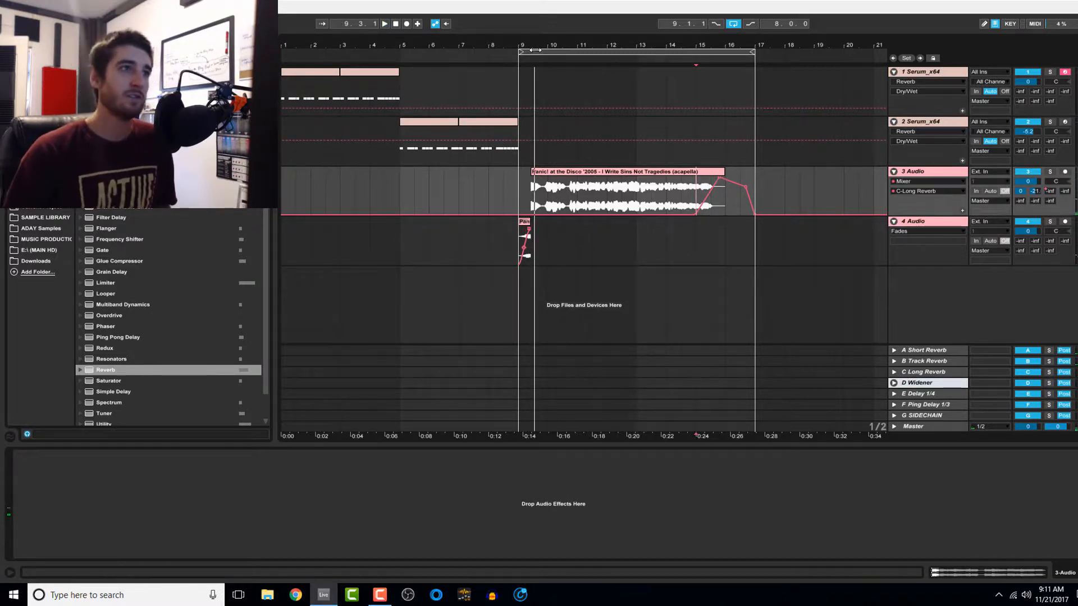
Extend the loop back to bar 1, and turn off the input Hi Cut in the first Serum track's Reverb, checking by playback
drag(523, 52, 283, 52)
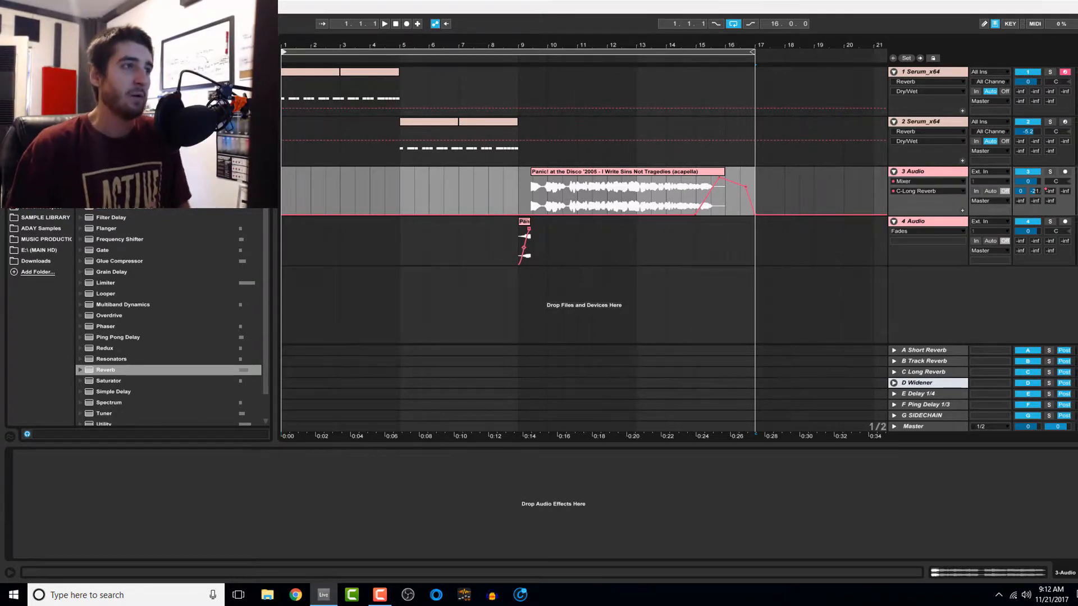
click(443, 135)
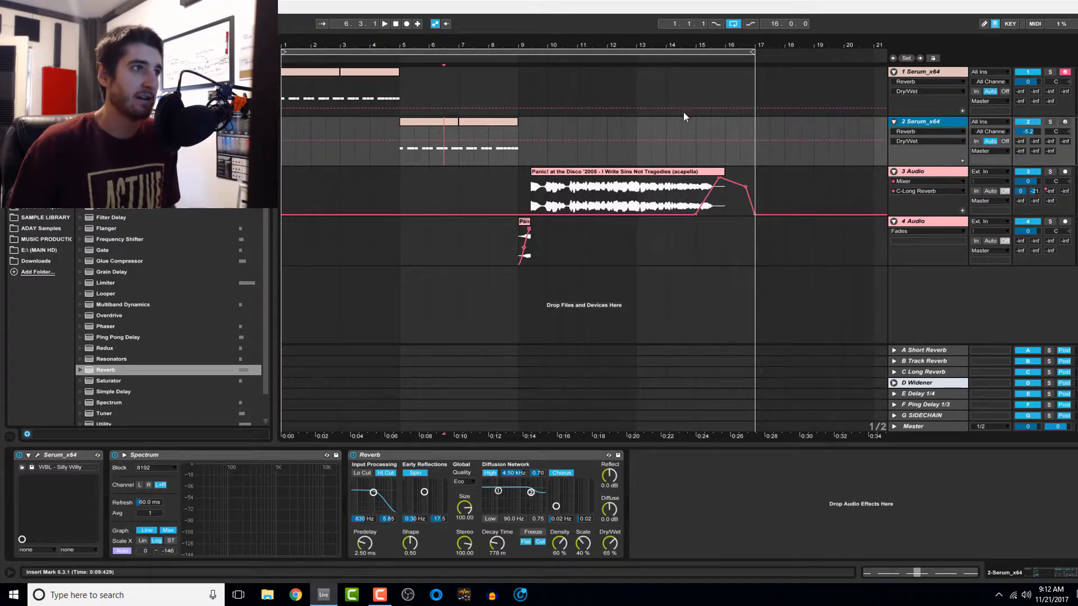
click(949, 71)
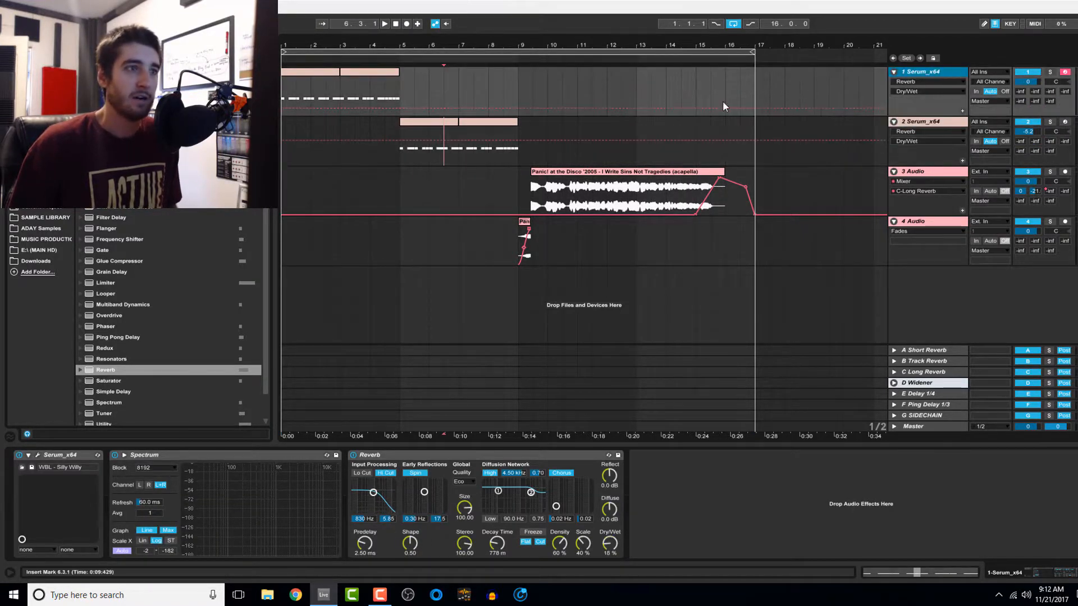
click(391, 475)
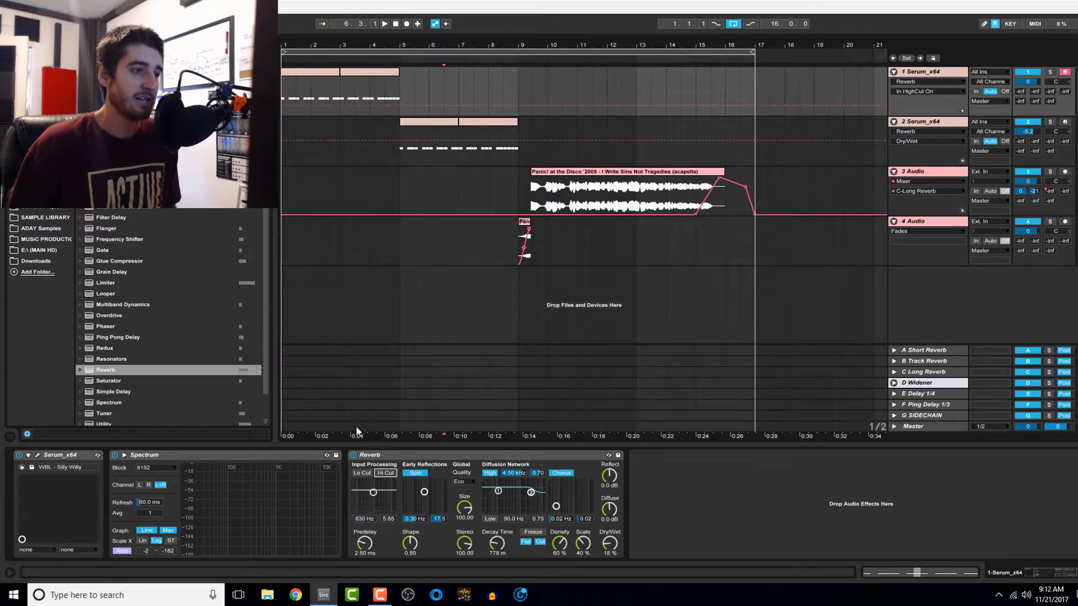
click(312, 77)
key(space)
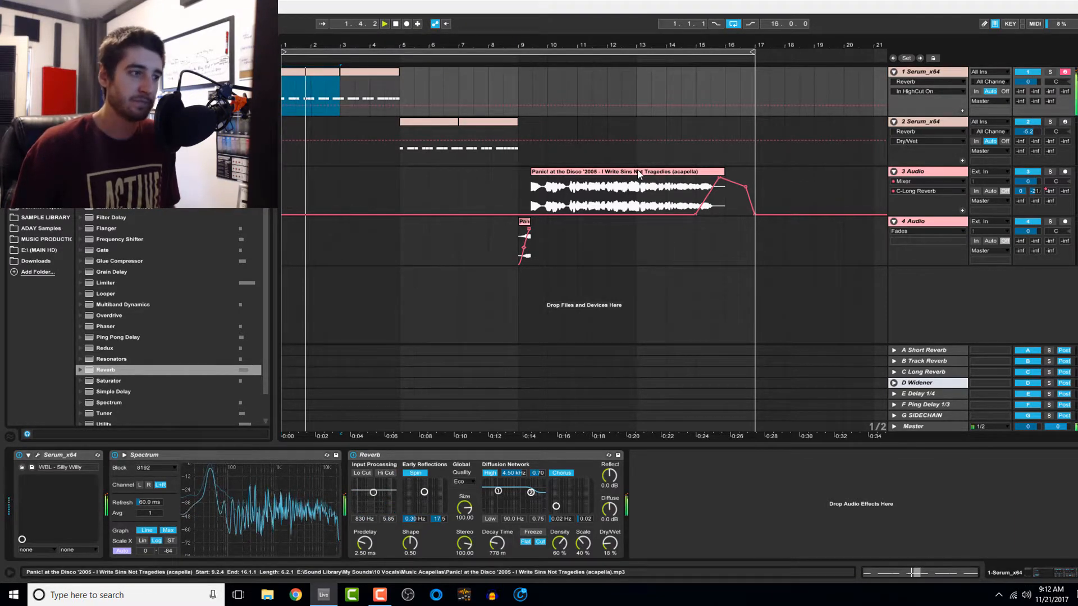
Compare the Reverb and EQ Eight settings of the Short Reverb and Track Reverb return tracks
click(535, 205)
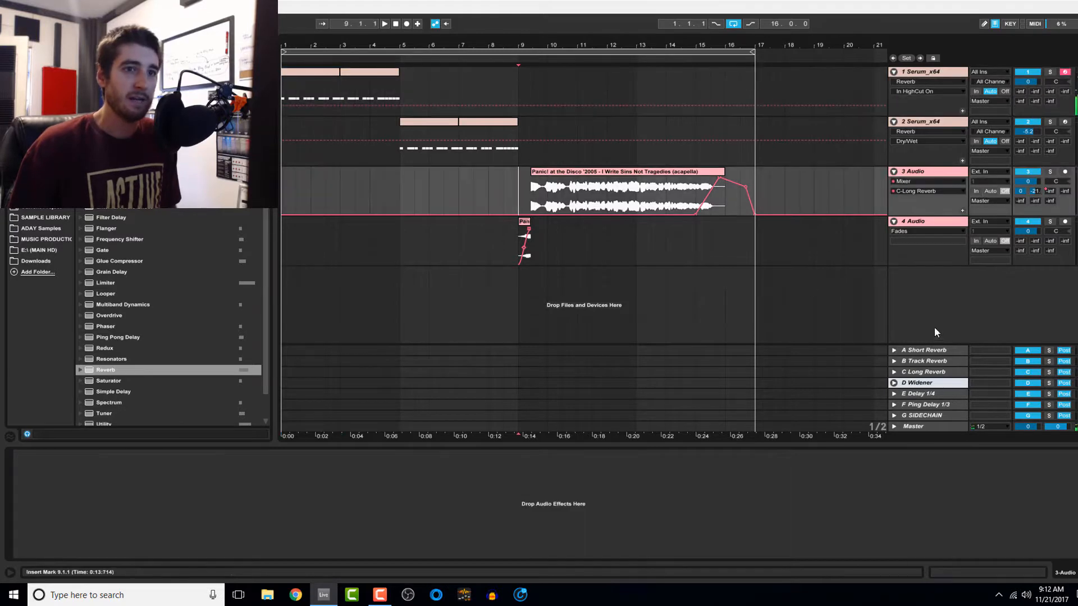
click(925, 350)
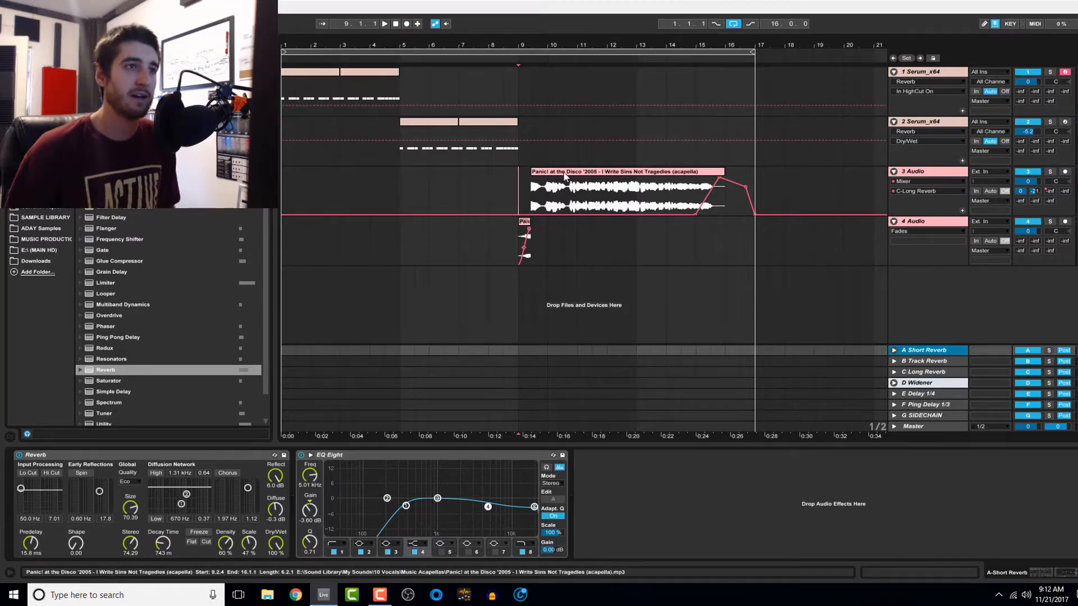
click(960, 364)
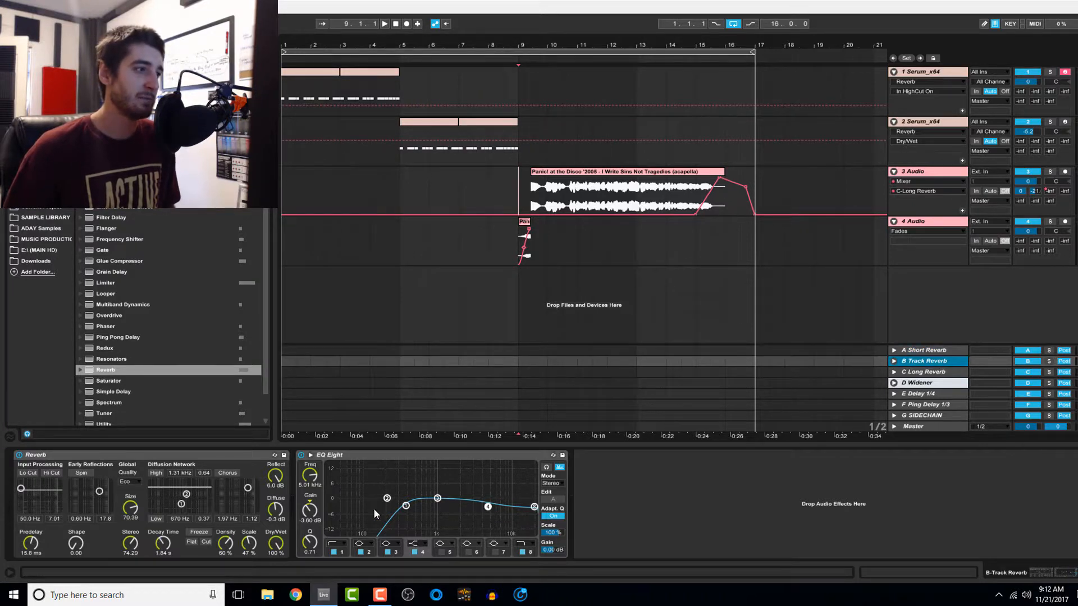
click(925, 351)
click(924, 360)
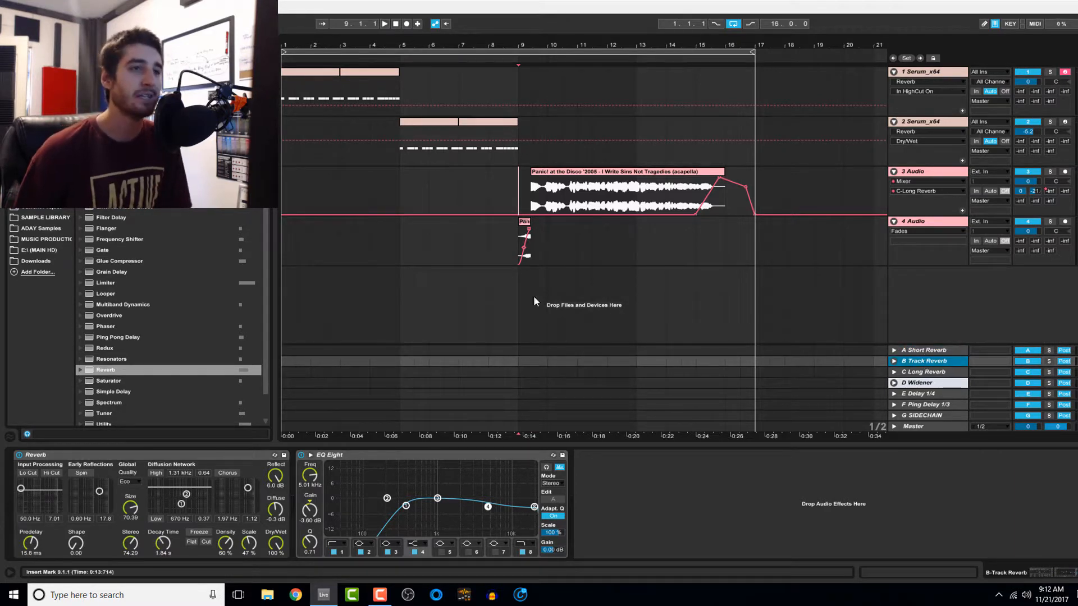
click(517, 203)
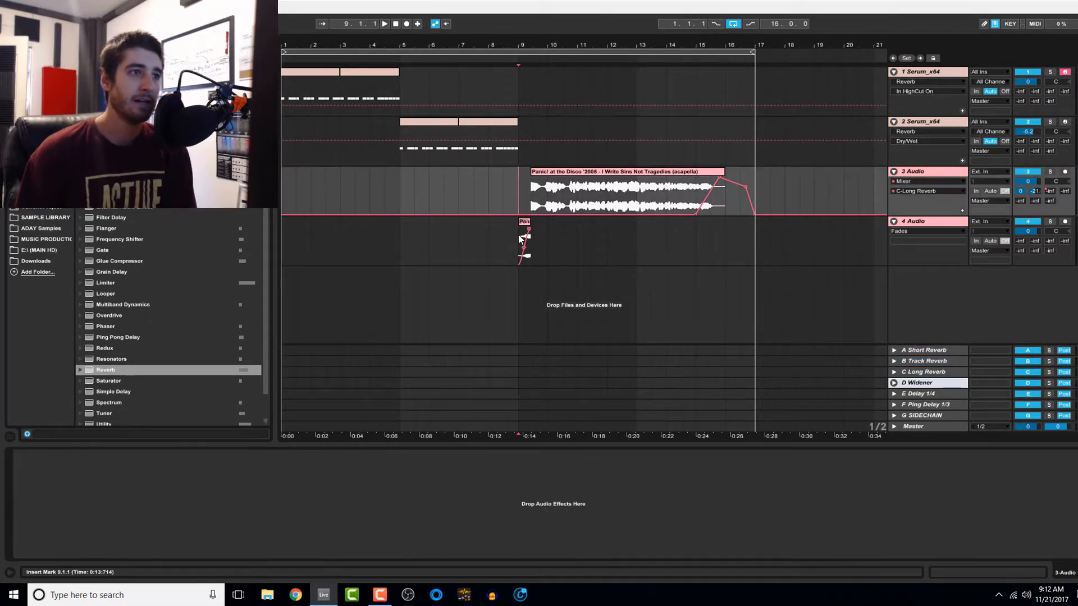
Play the reversed reverb swell into the acapella, and select the whole looped range from bar 1 to bar 17
click(526, 223)
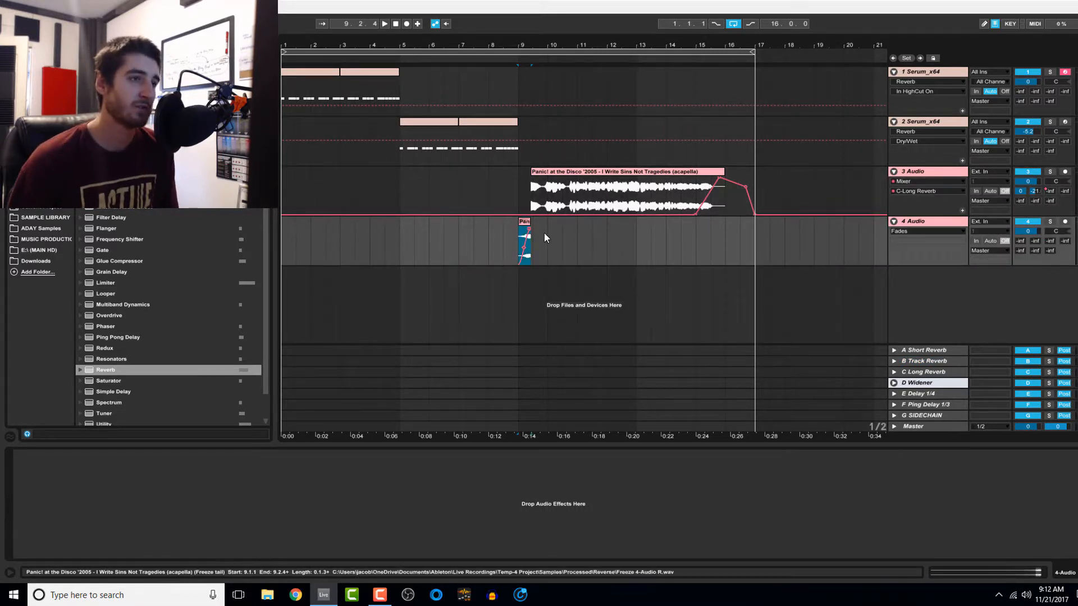
key(space)
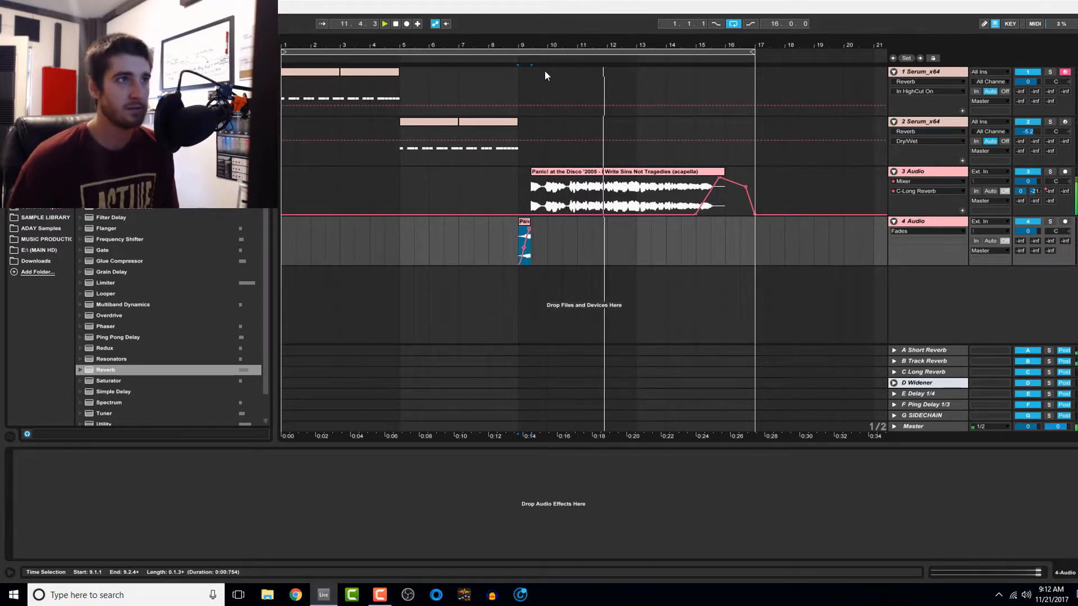
key(space)
double_click(544, 51)
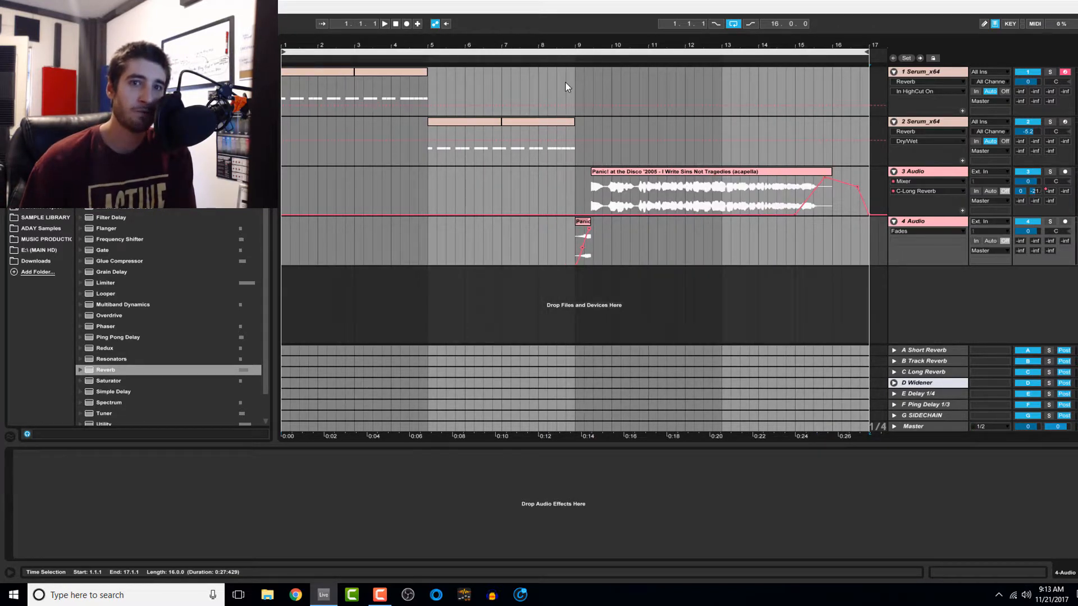
Compare the Reverb settings on the two Serum tracks, and check the device chains of the acapella and reversed swell tracks
key(ctrl+a)
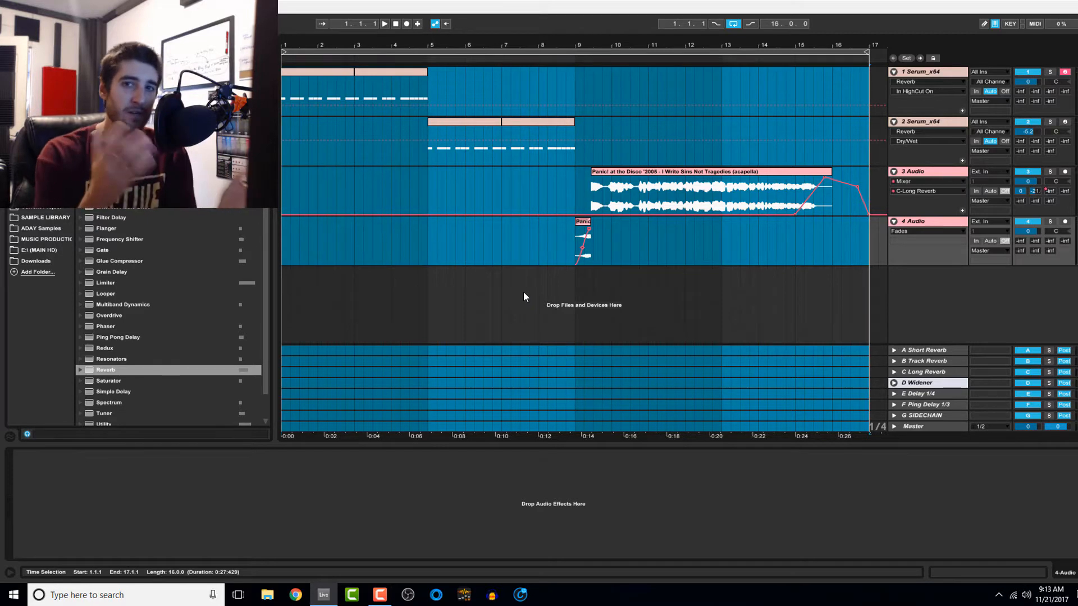
click(578, 190)
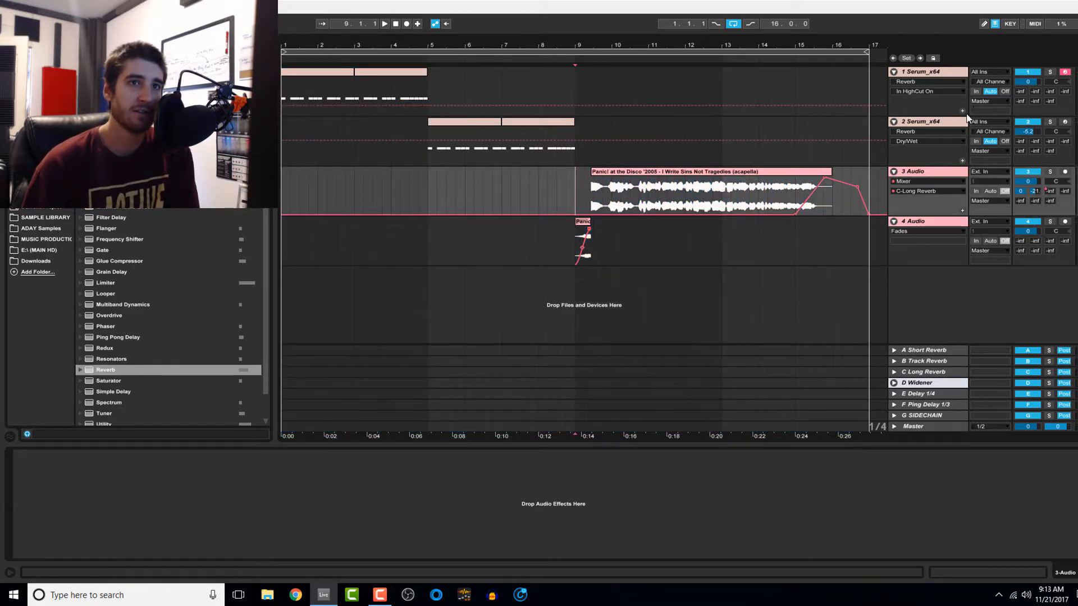
click(514, 128)
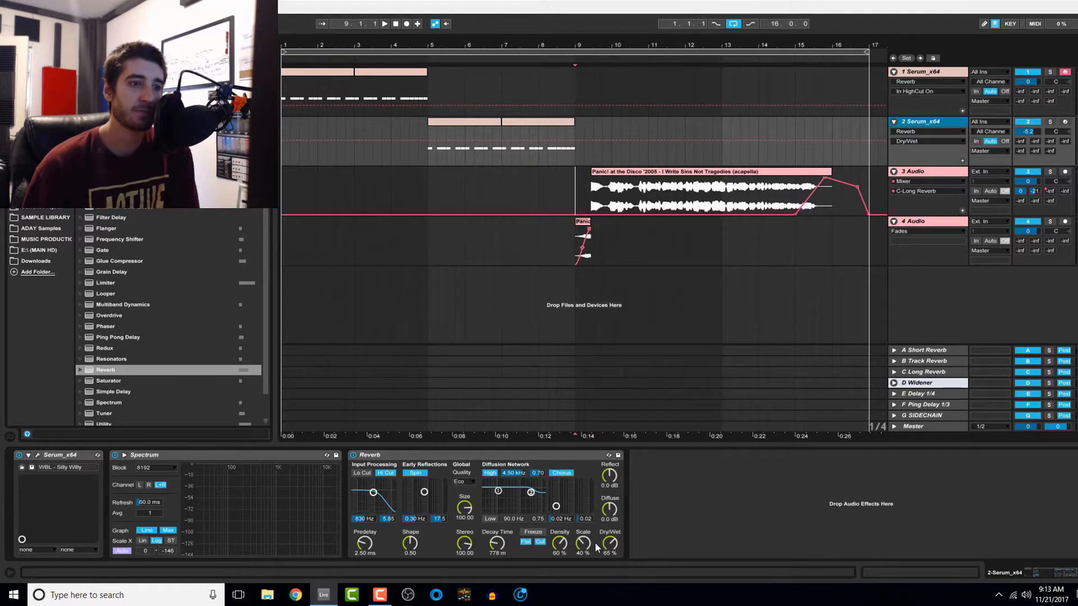
click(928, 74)
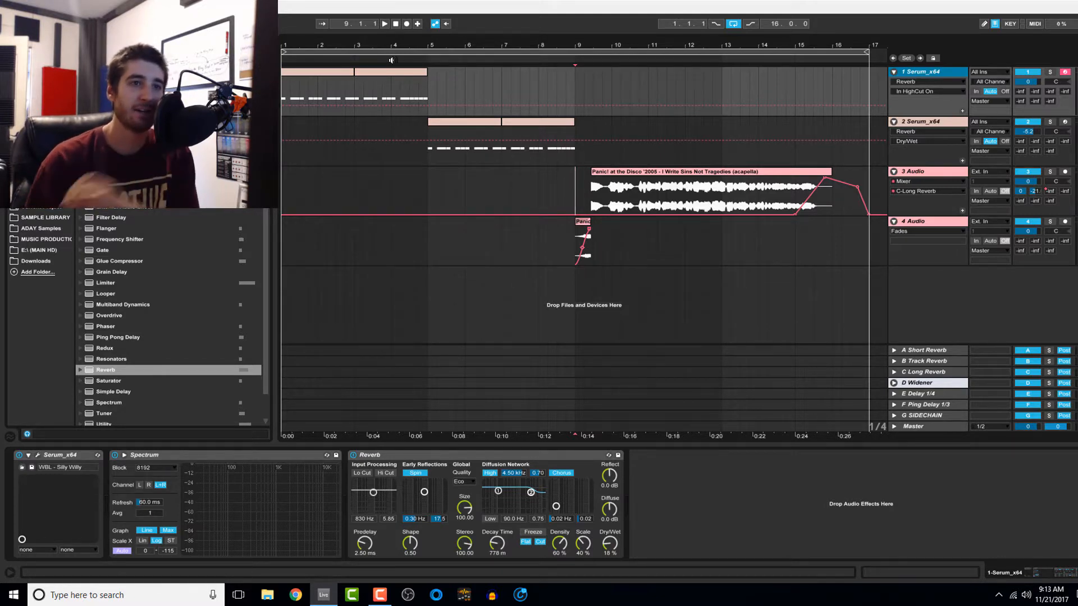
click(654, 184)
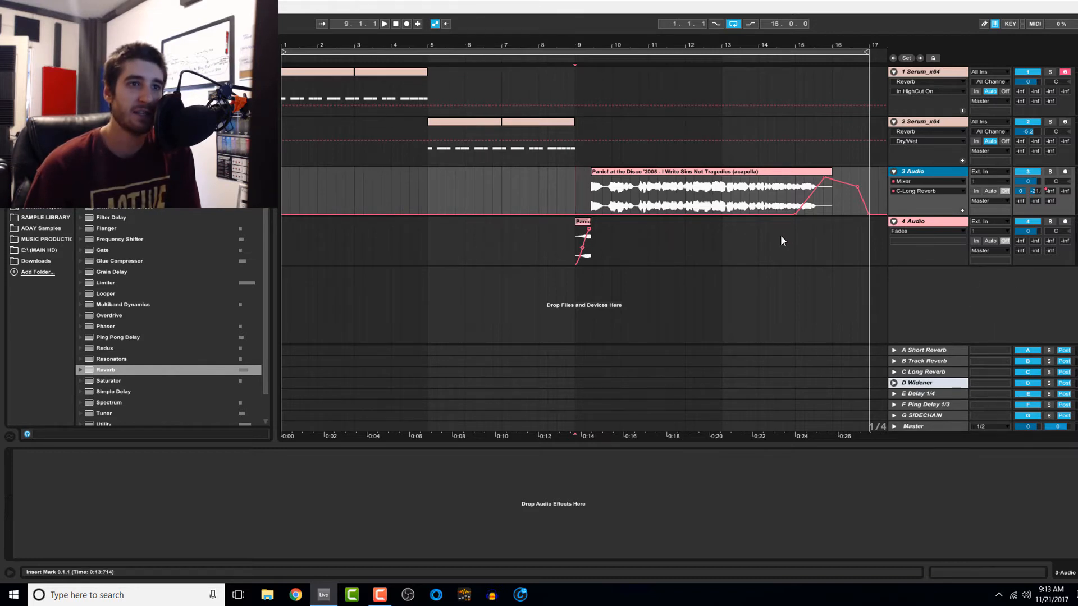
click(919, 222)
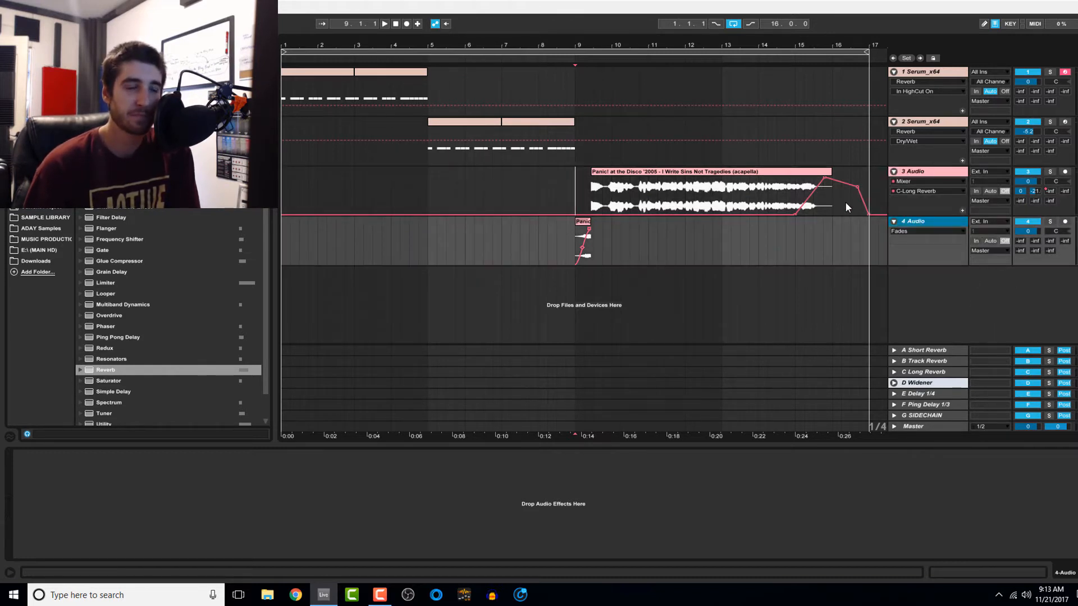
Select the reversed reverb clip at bar 9 on the fourth track and audition its transition into the acapella
click(582, 223)
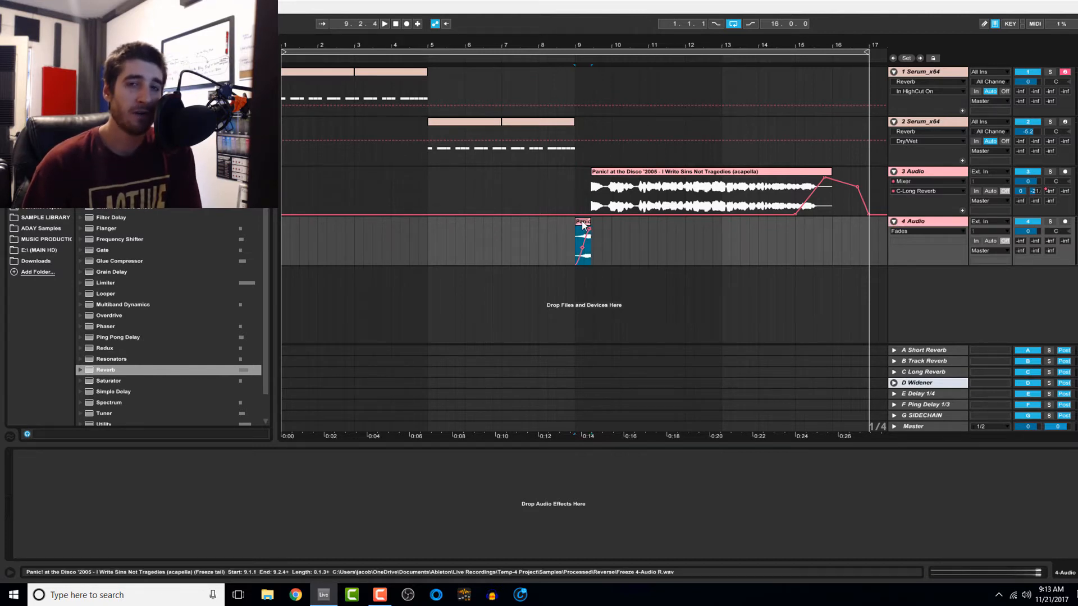
click(590, 199)
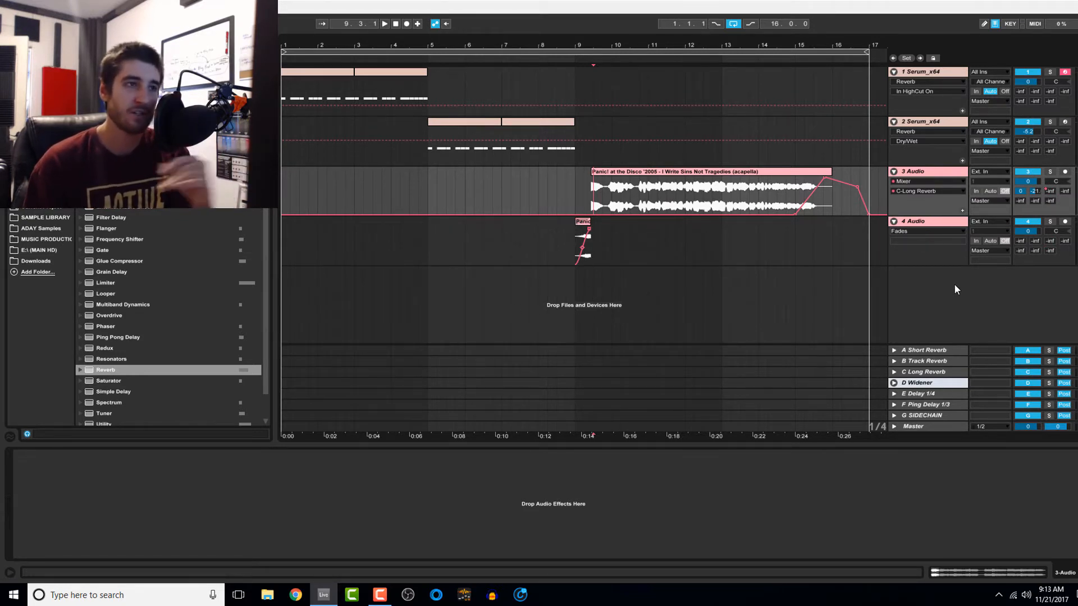
click(590, 229)
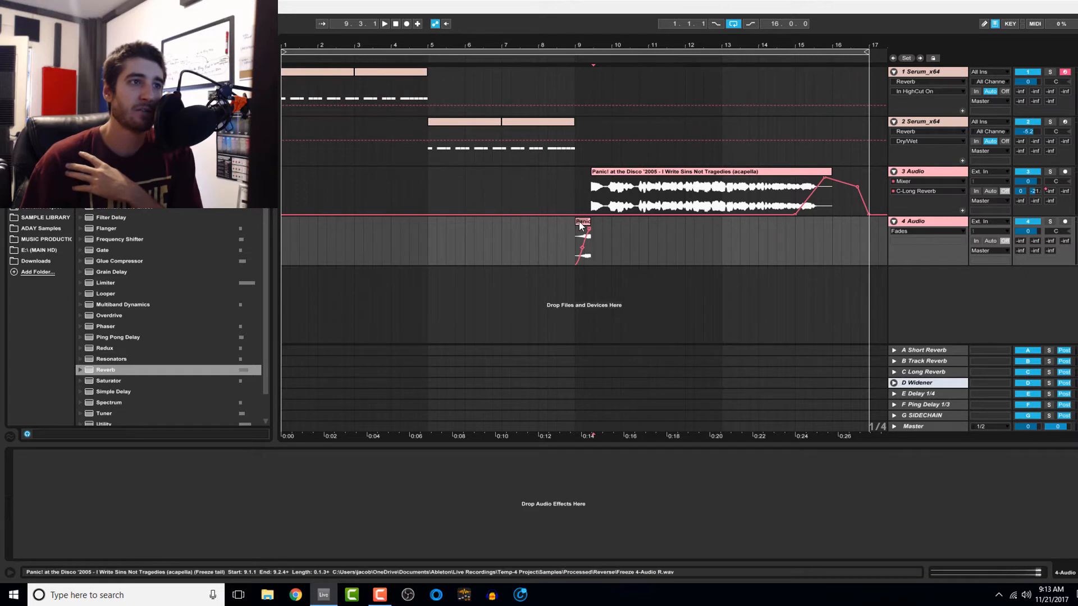
key(space)
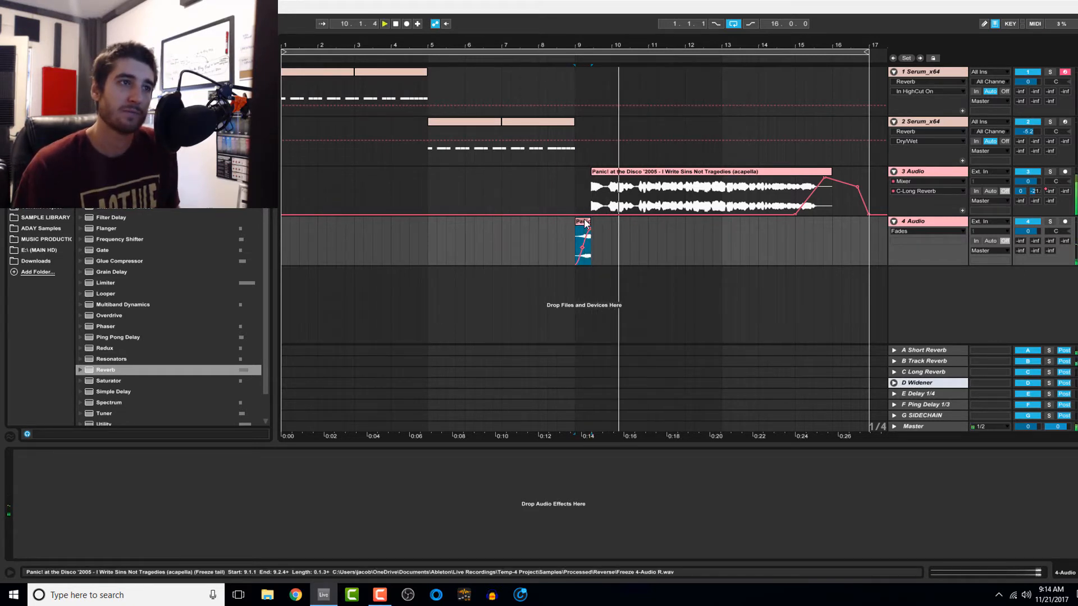
key(space)
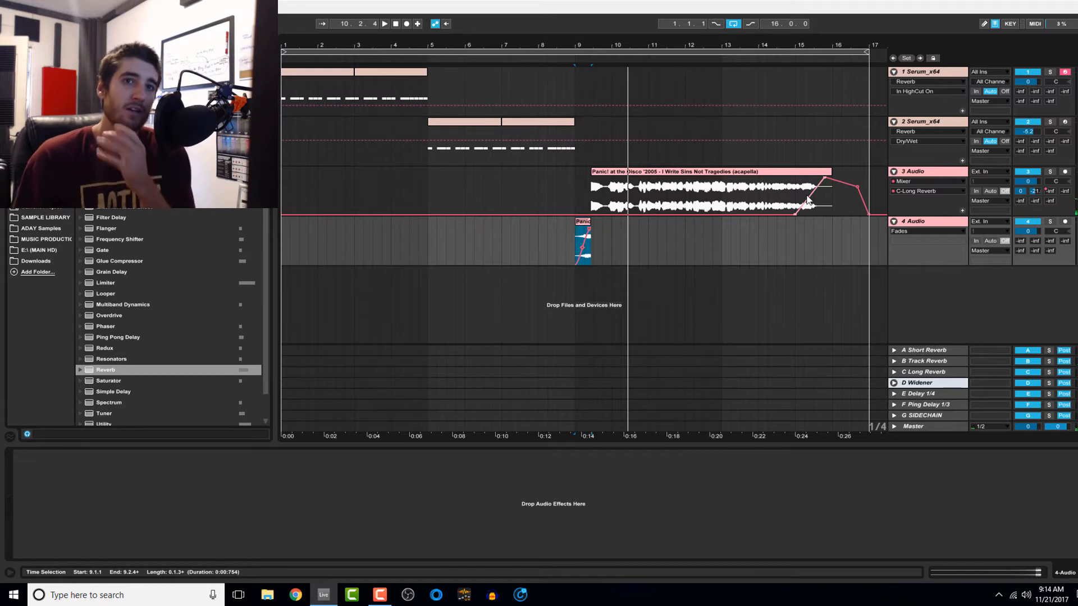